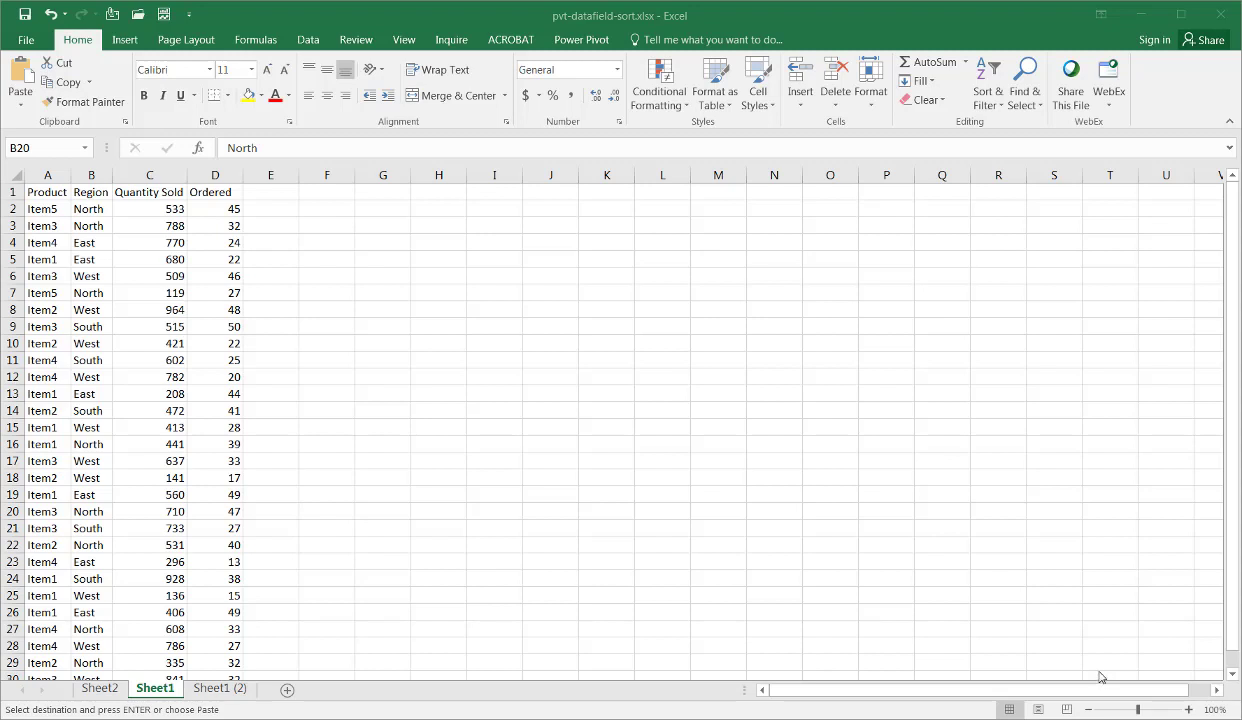
Create a PivotTable on a new worksheet from the data range A1:D30 on Sheet1
left_click(152, 376)
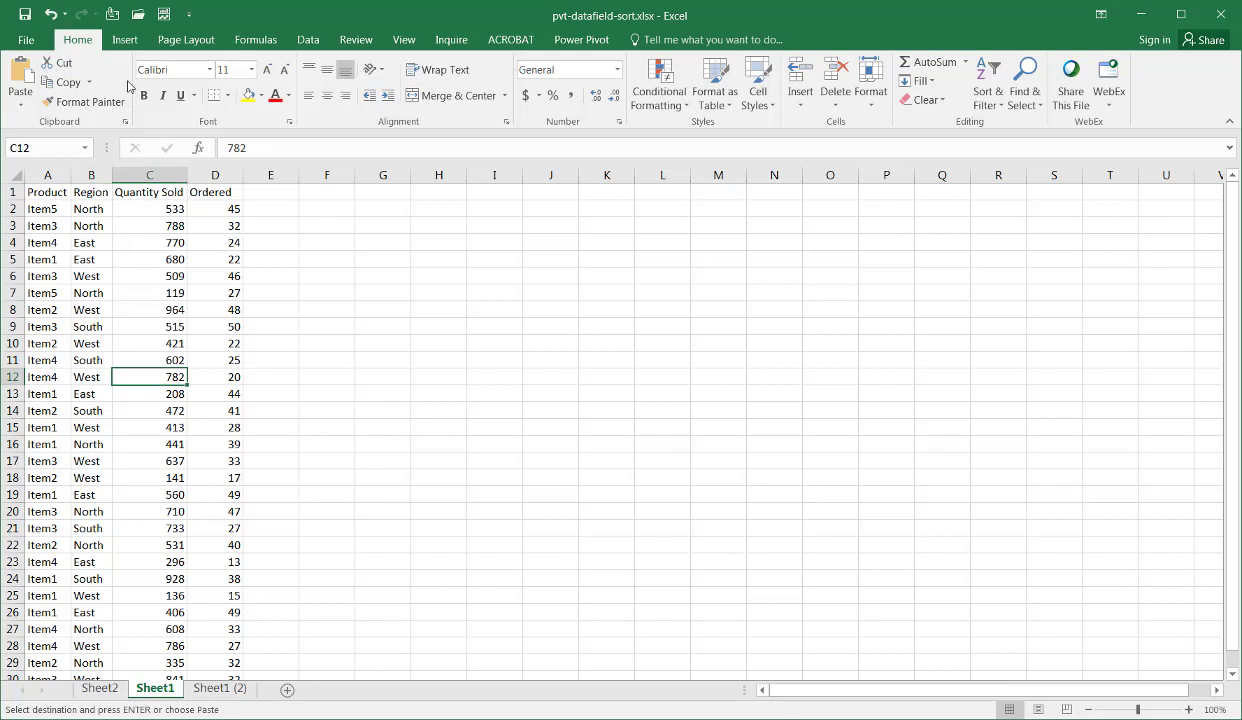
left_click(124, 40)
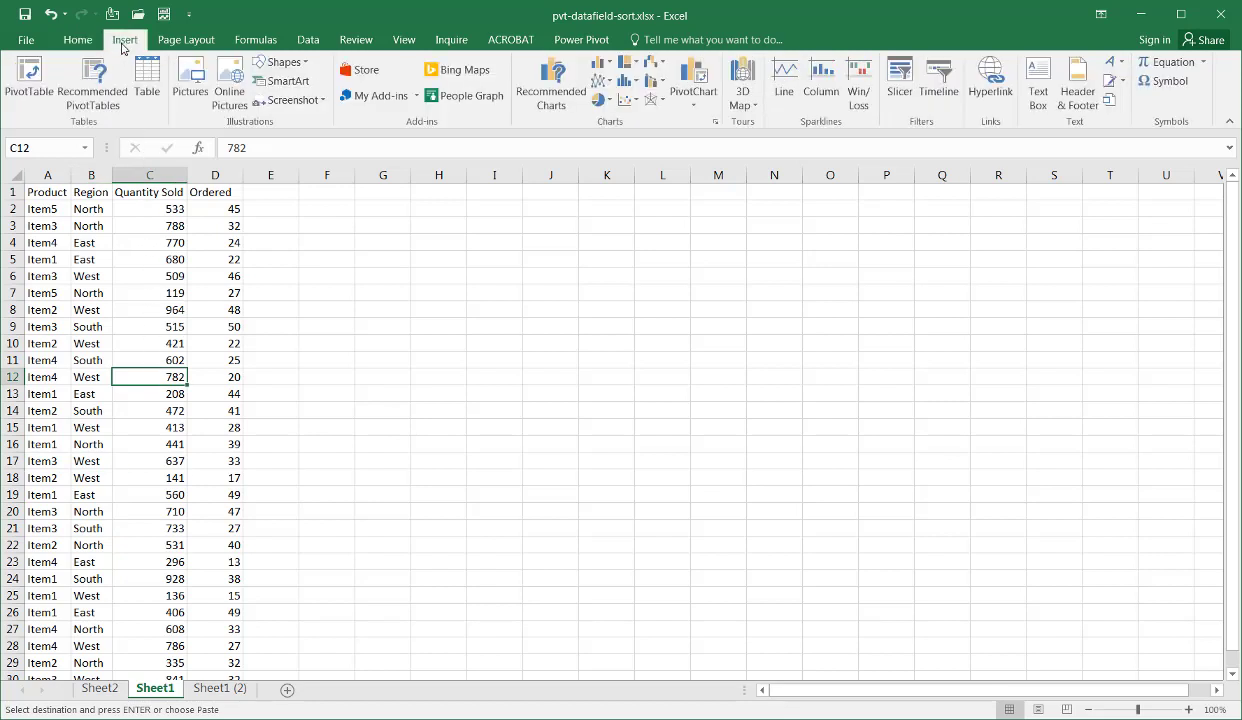
left_click(28, 78)
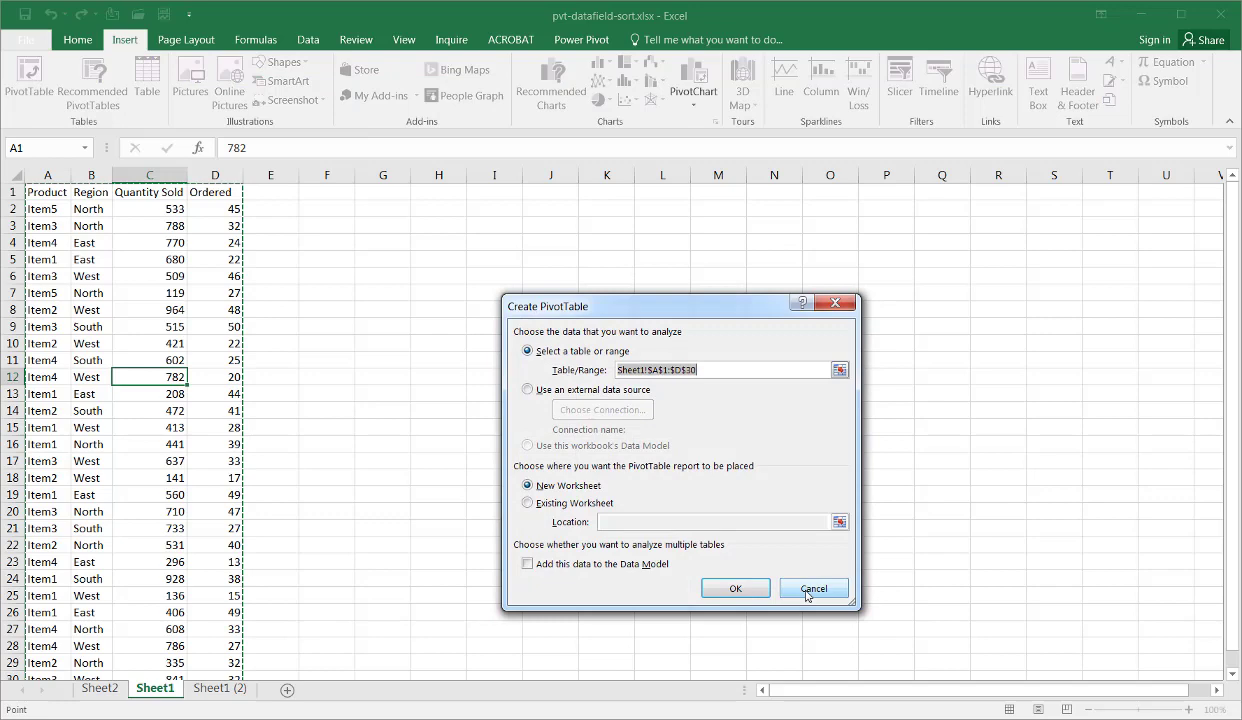
left_click(734, 588)
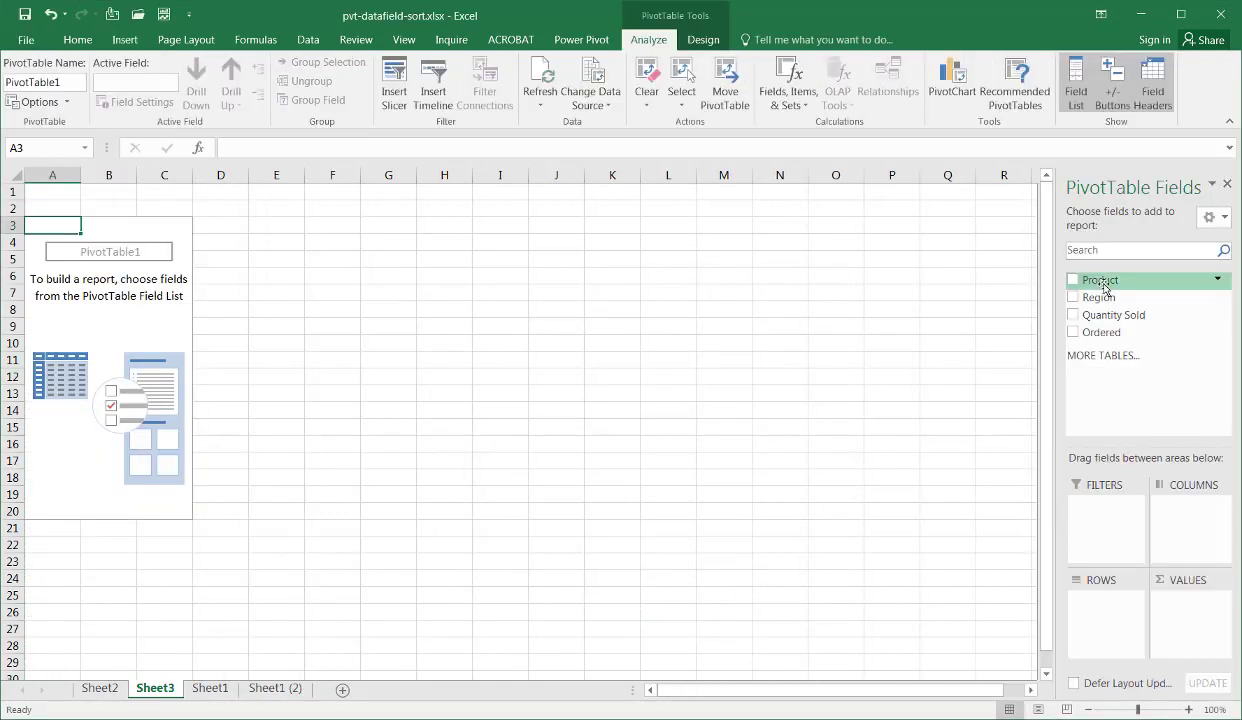
Add Product to the PivotTable rows and Ordered followed by Quantity Sold to the values
left_click_drag(1104, 288, 1118, 608)
left_click_drag(1068, 316, 1185, 625)
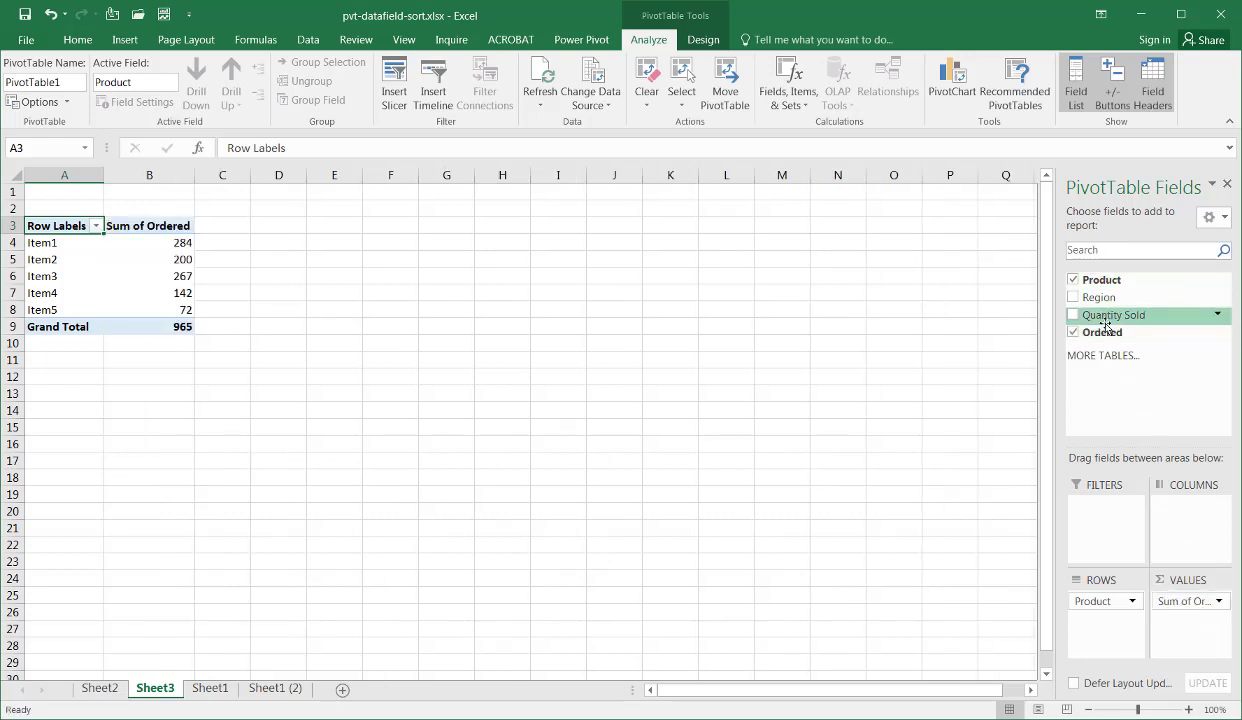
left_click_drag(1105, 323, 1175, 622)
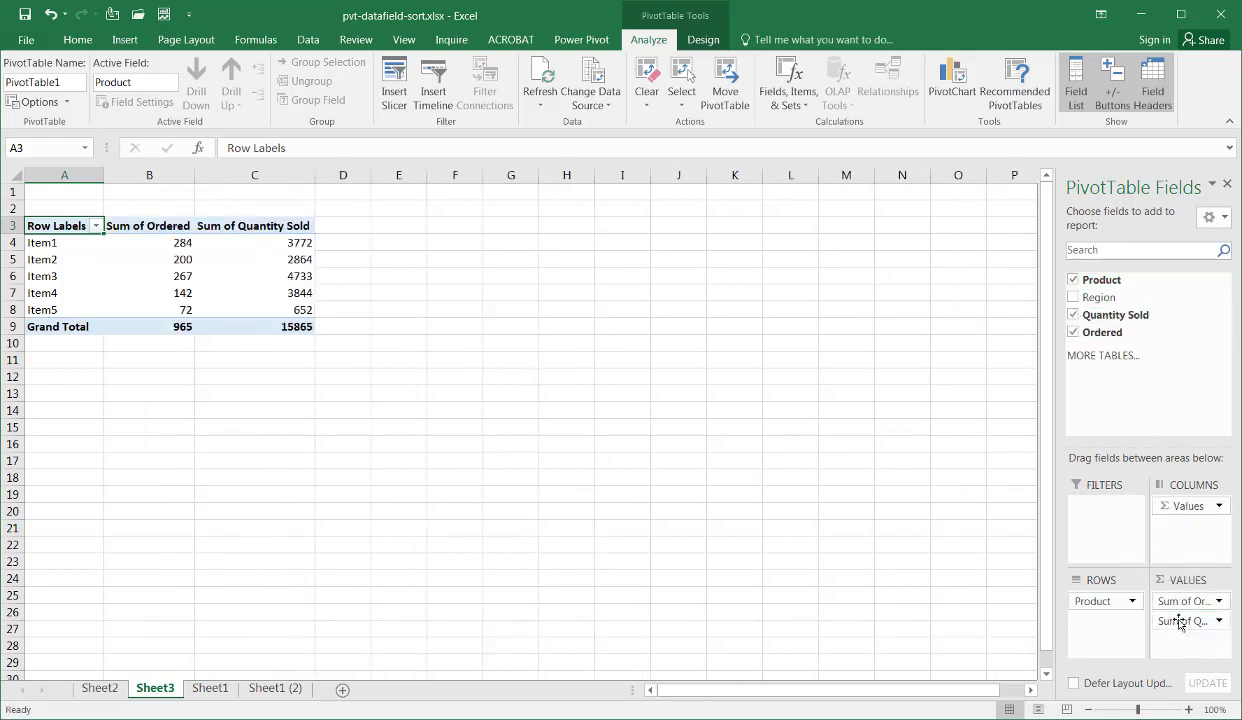
mouse_move(245, 272)
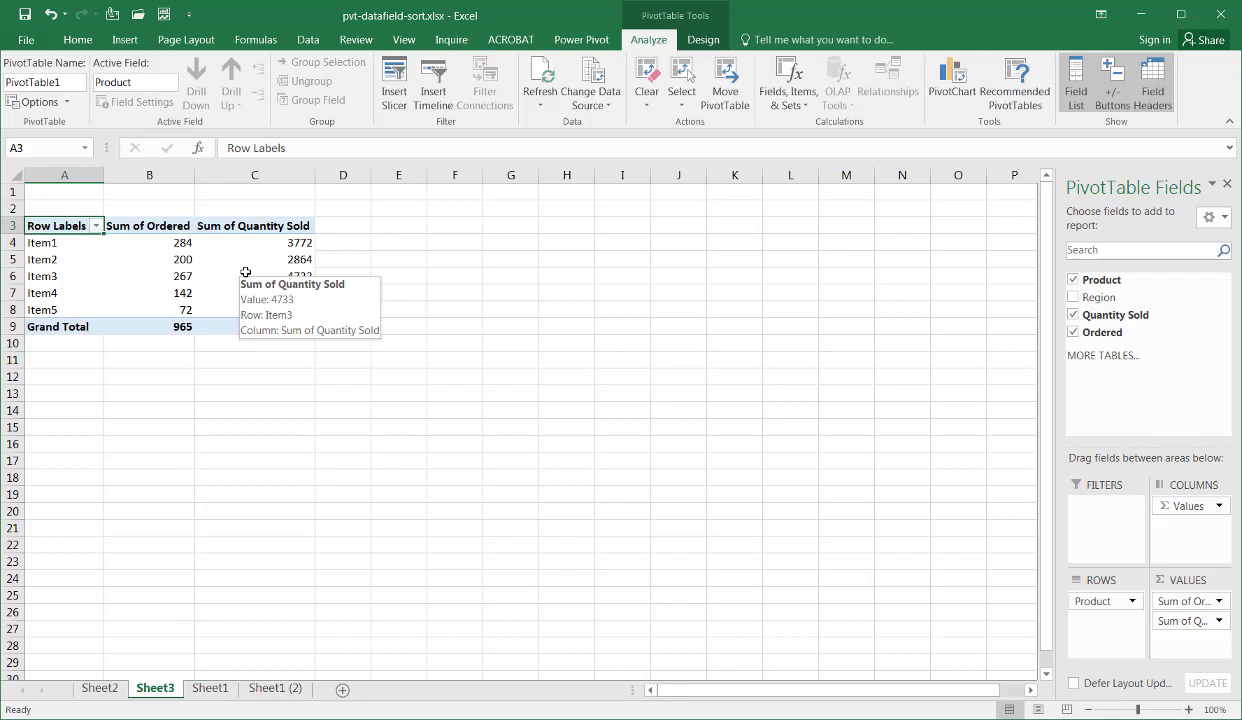
Sort the PivotTable's product row labels from Z to A
left_click(80, 277)
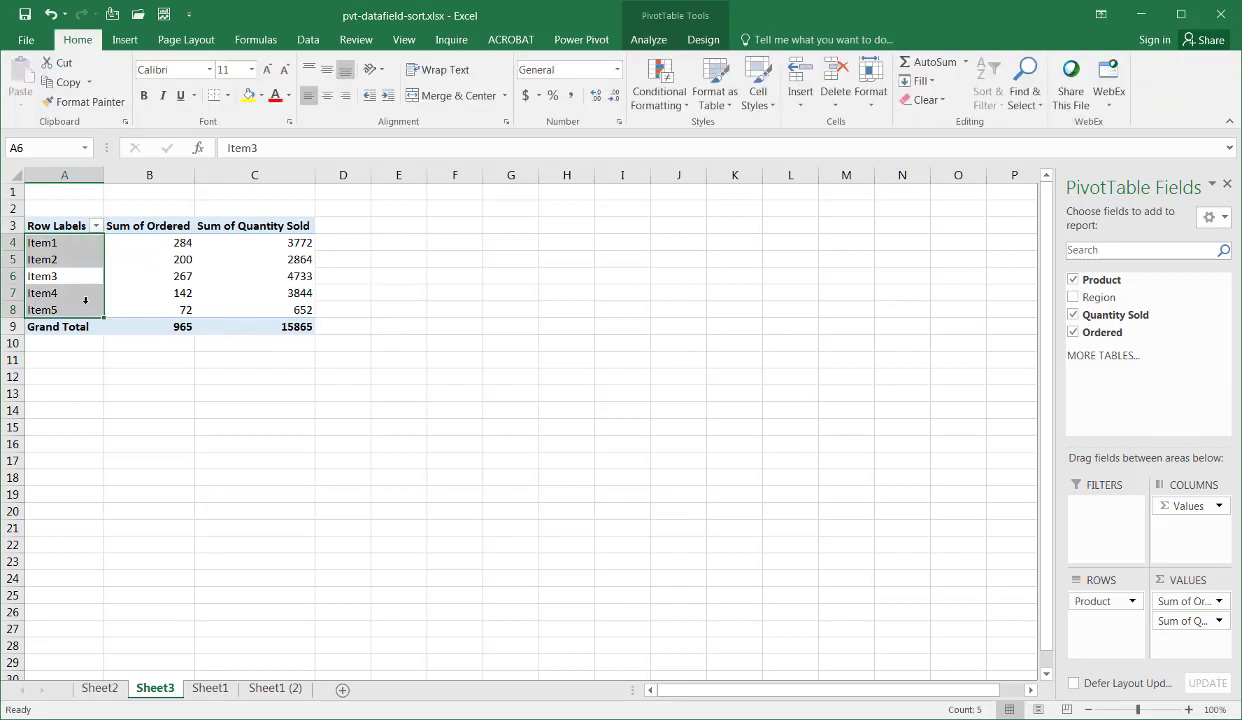
left_click(62, 242)
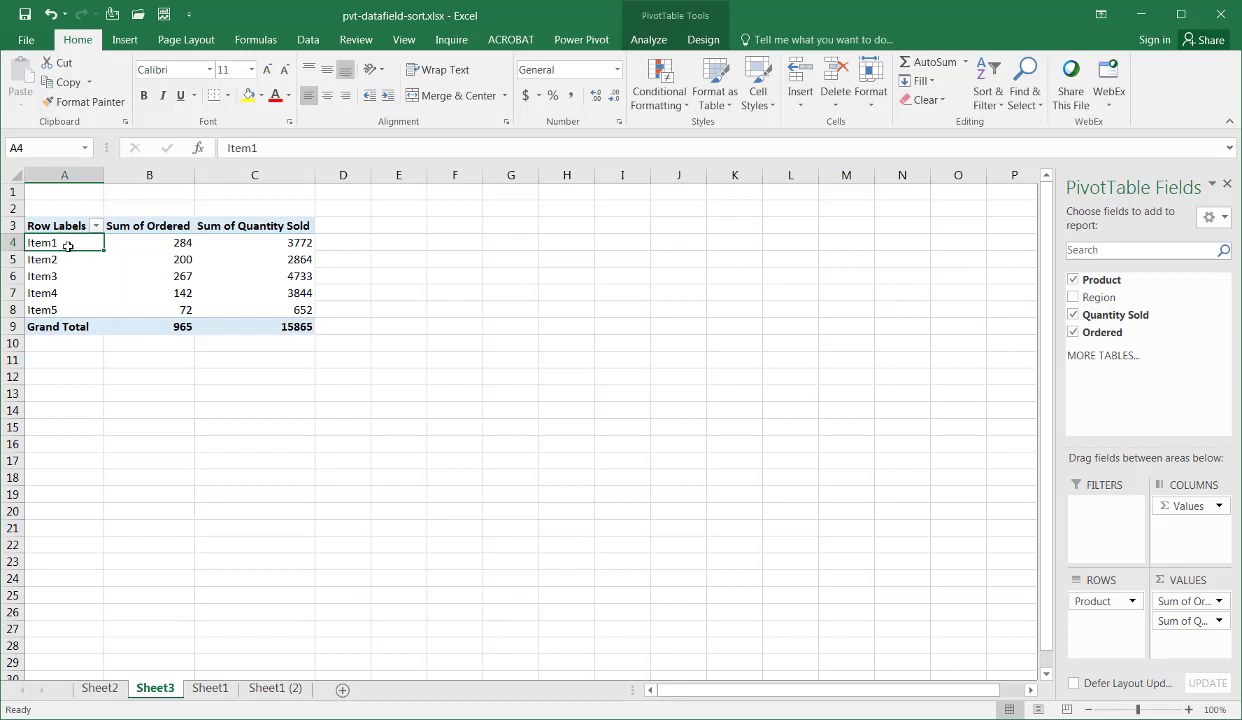
left_click(97, 227)
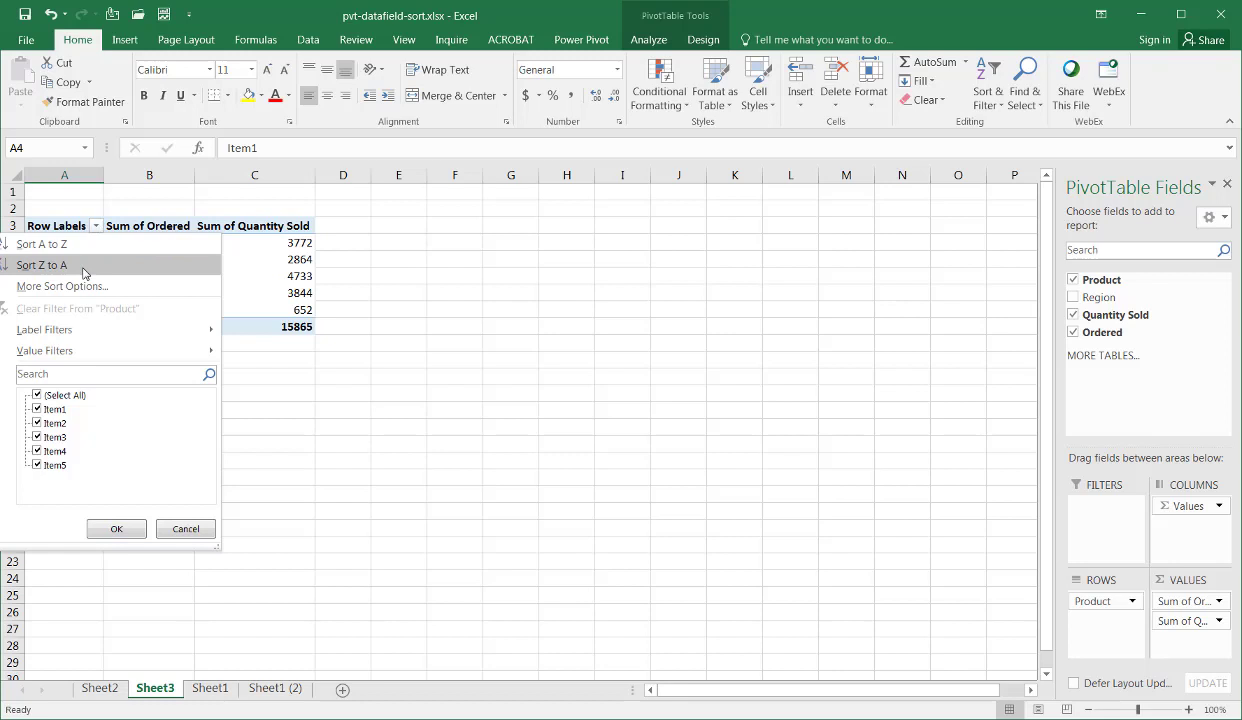
left_click(84, 270)
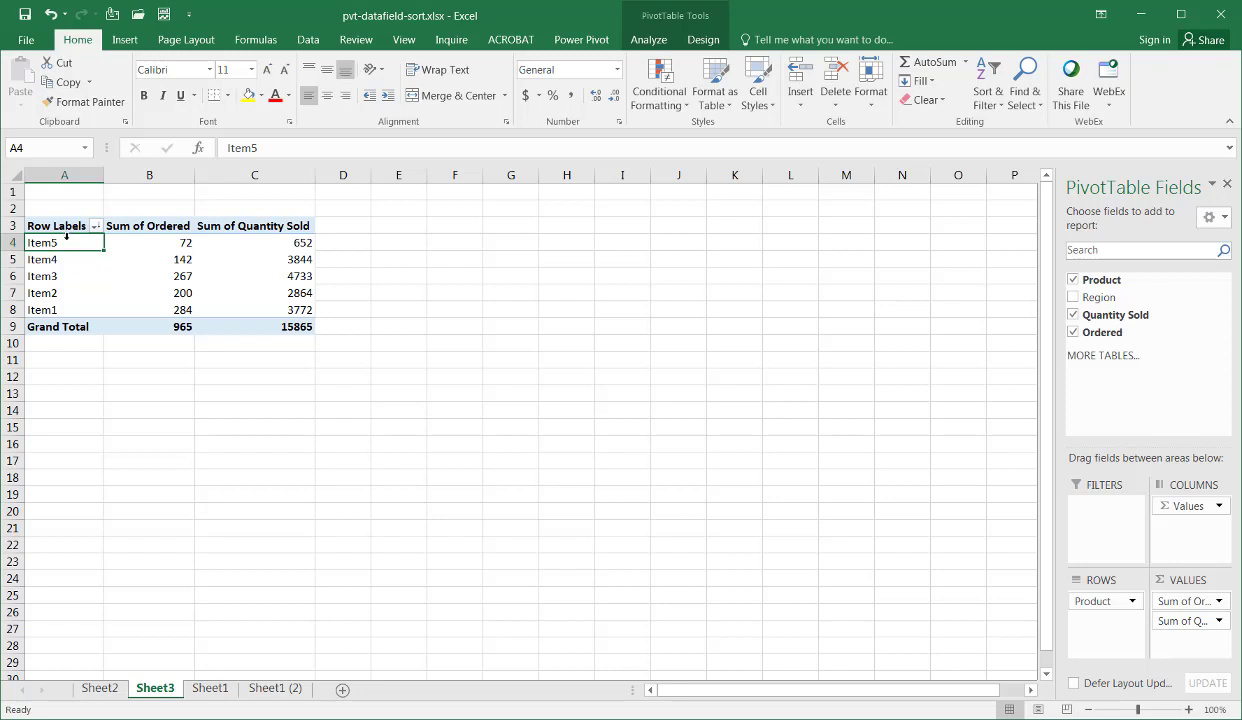
Sort the products by Sum of Quantity Sold from smallest to largest
left_click(174, 243)
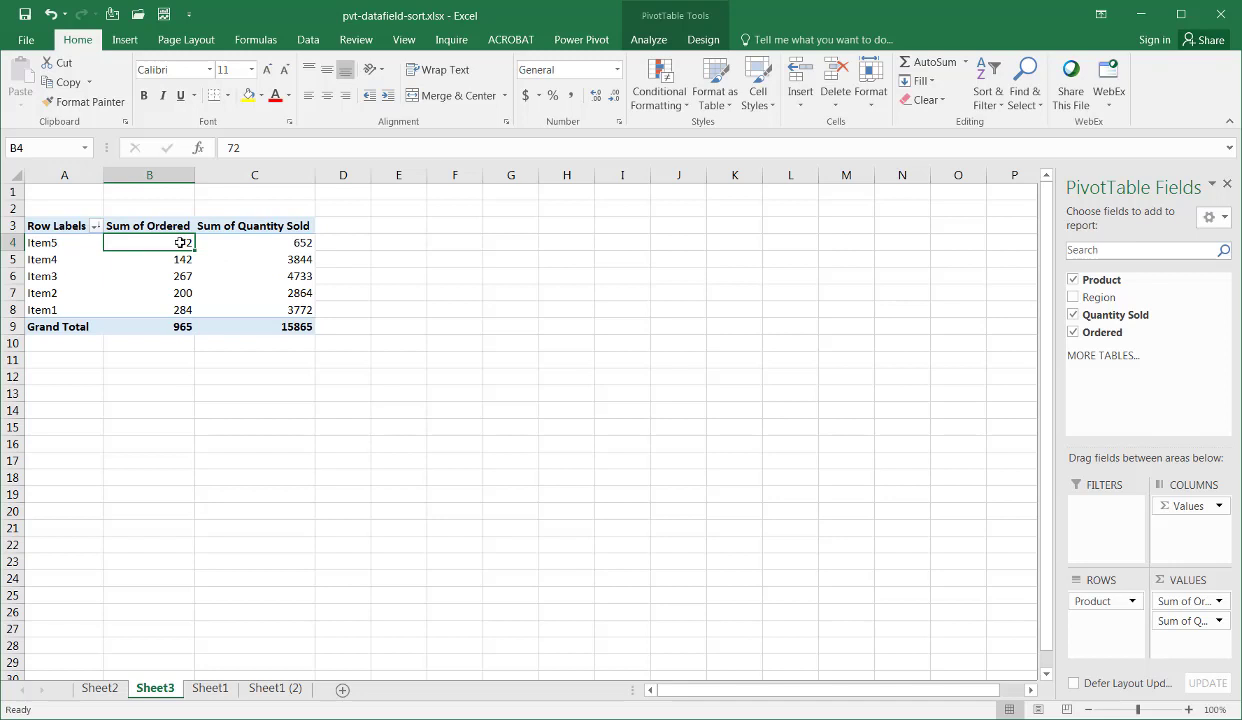
mouse_move(177, 245)
left_click(290, 243)
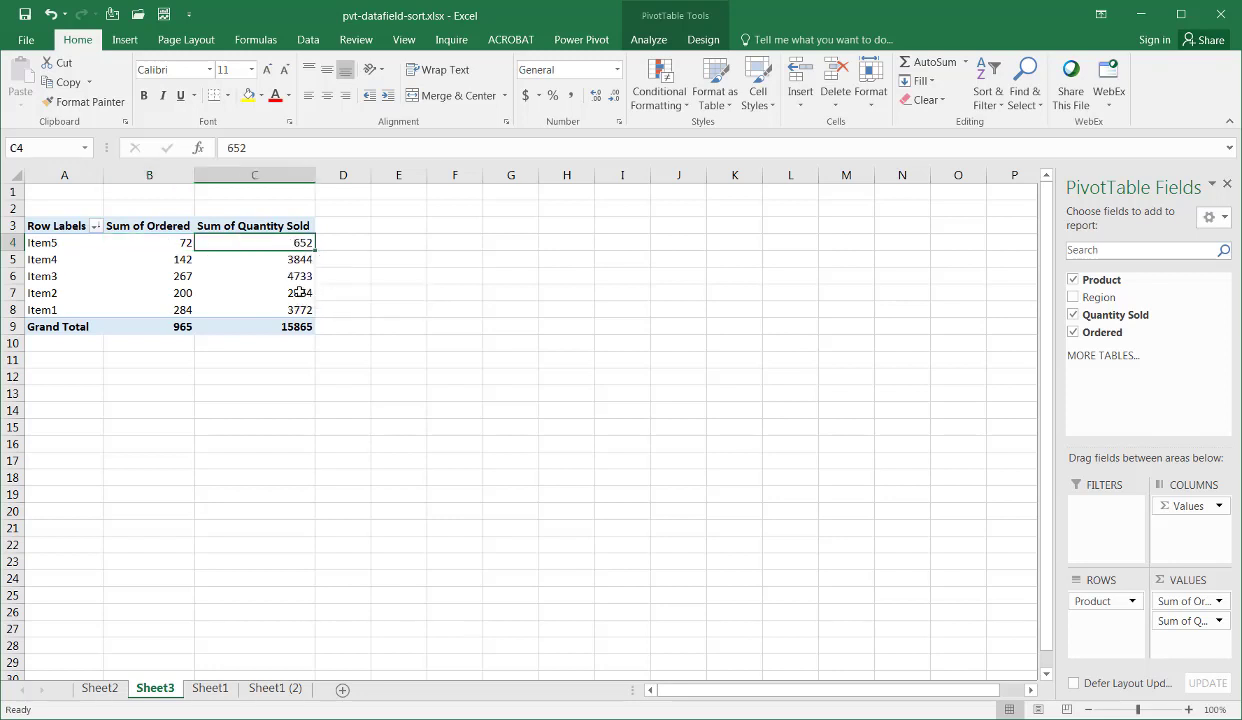
right_click(288, 245)
mouse_move(362, 348)
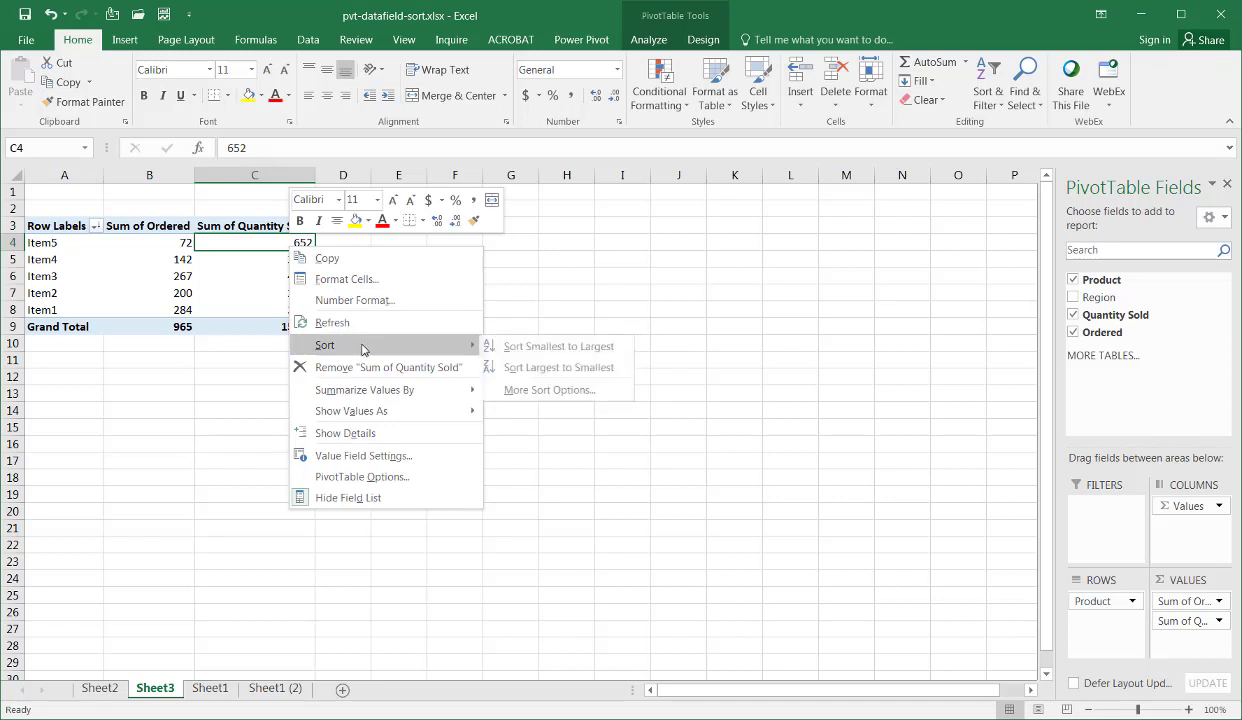
left_click(525, 346)
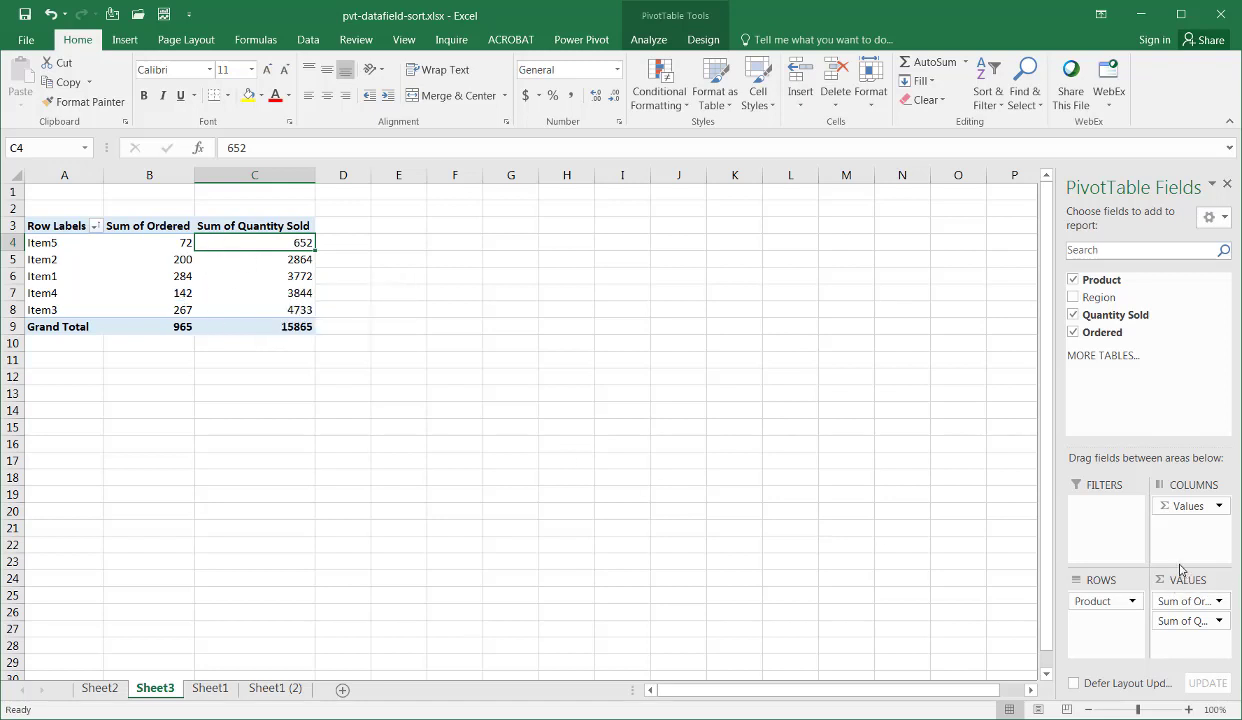
Add Region to the PivotTable rows below Product and show the report in tabular form
left_click_drag(1167, 601, 1055, 568)
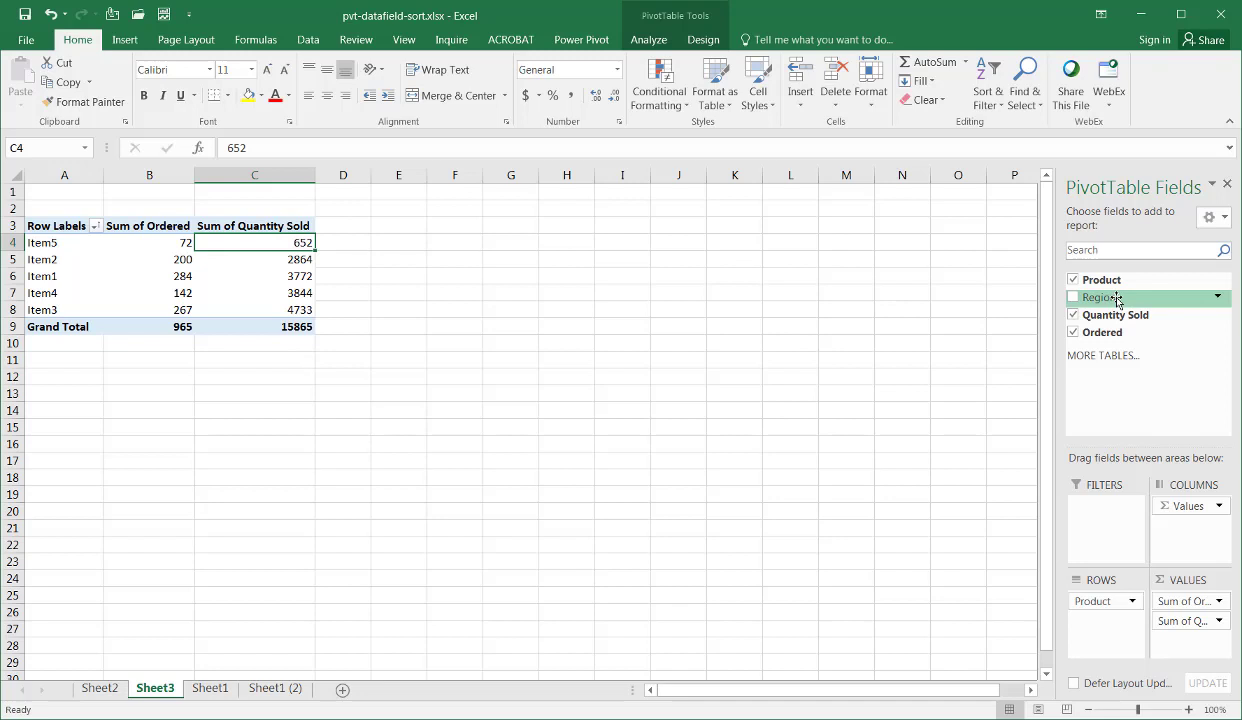
left_click_drag(1113, 300, 1120, 632)
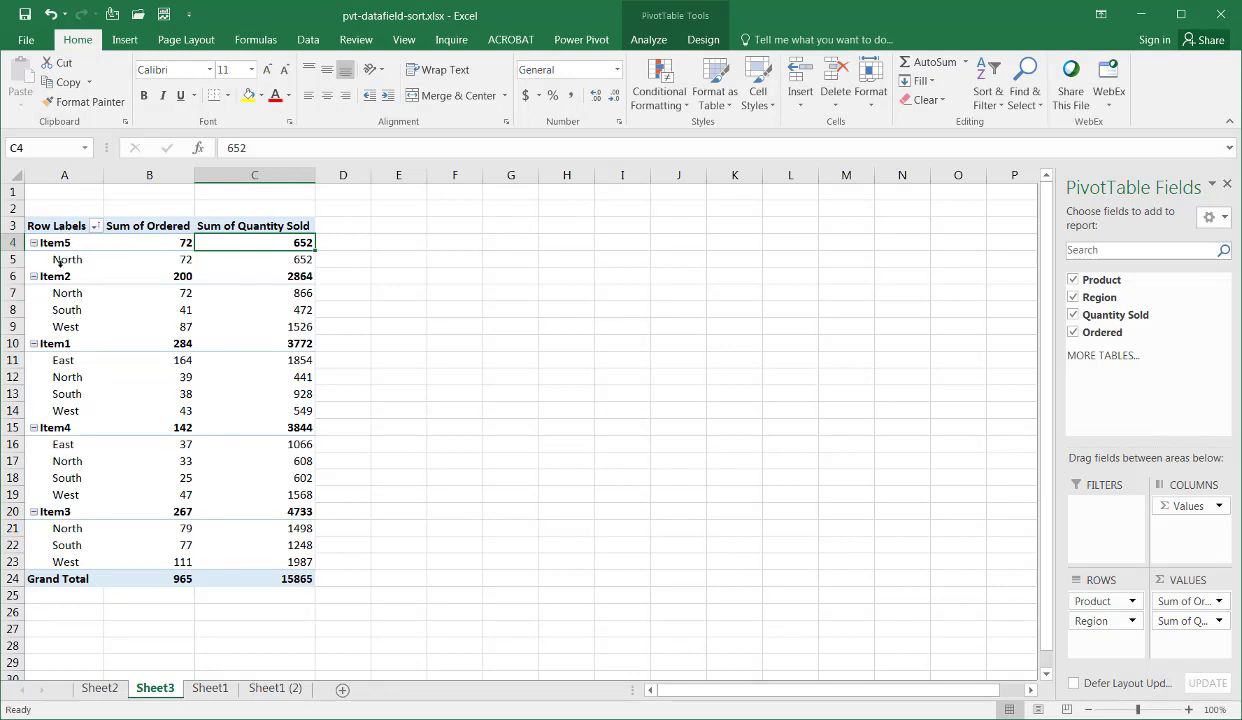
left_click(713, 45)
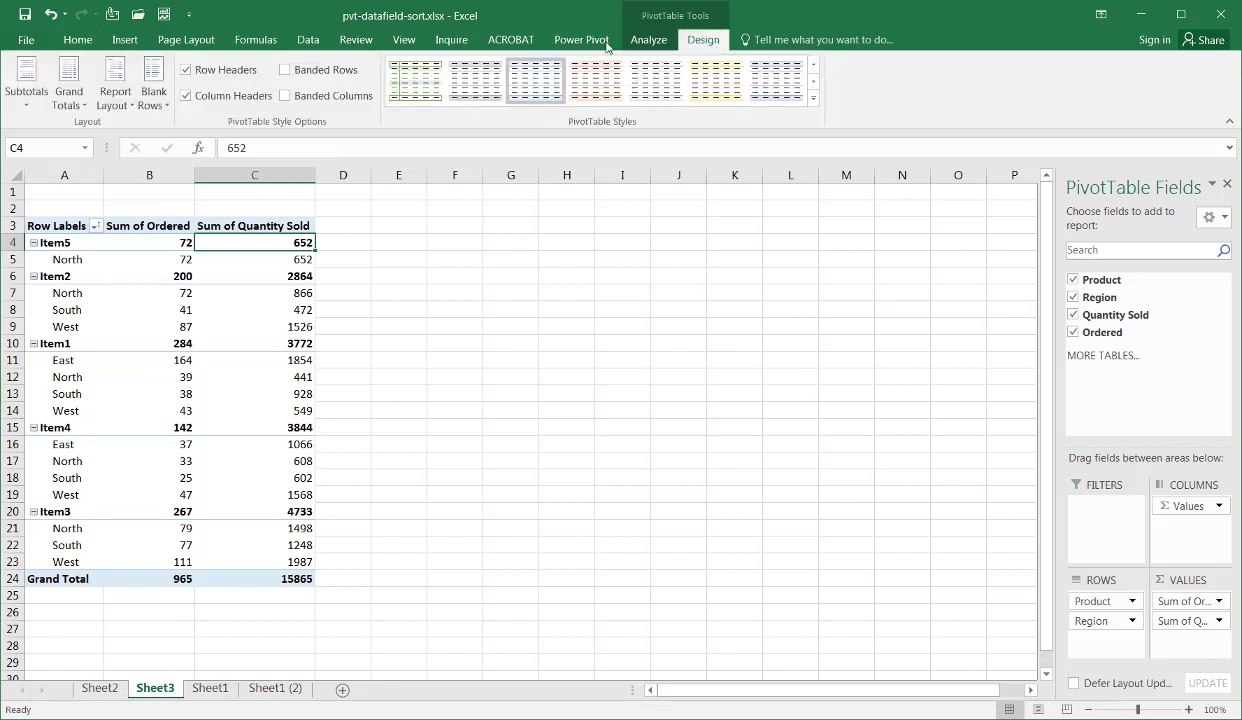
left_click(131, 99)
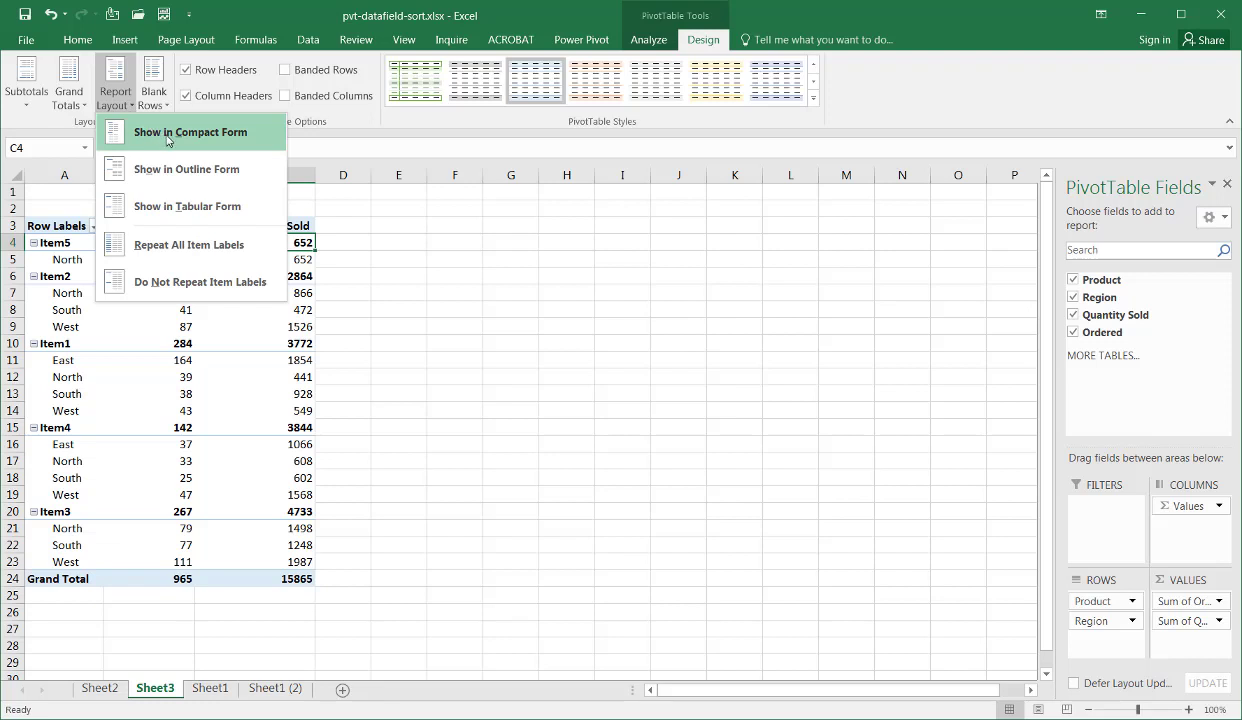
left_click(196, 206)
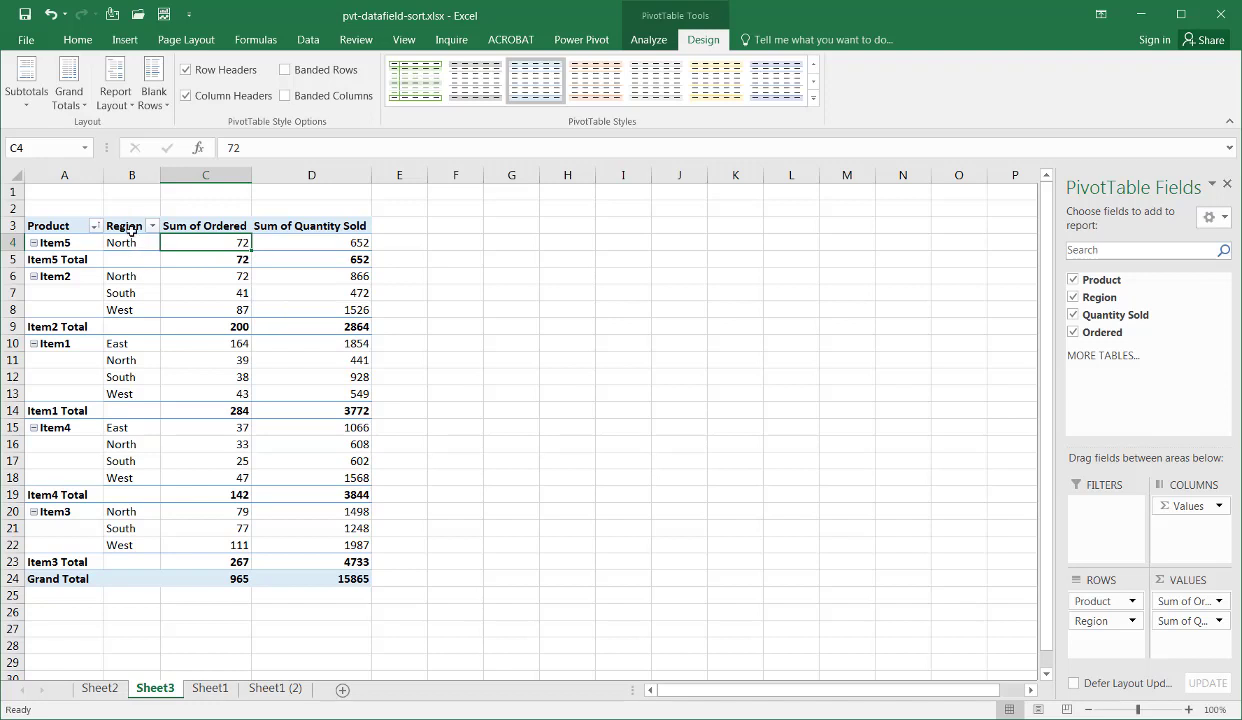
left_click(128, 227)
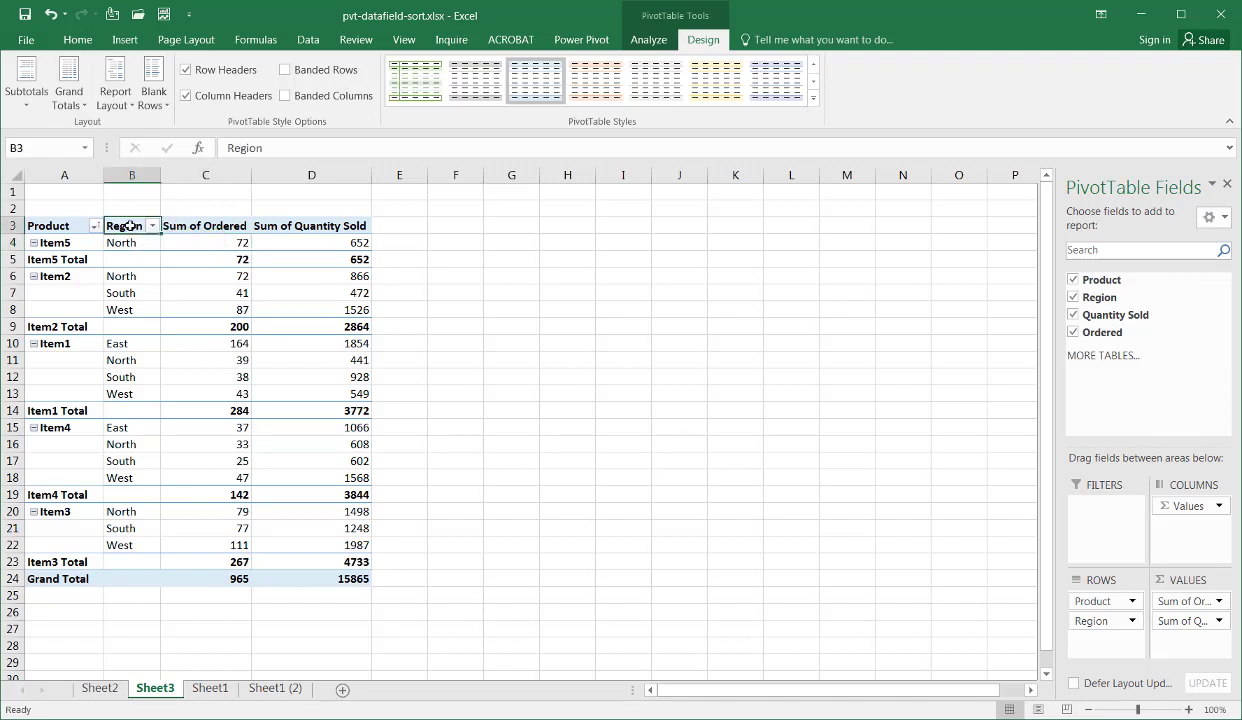
left_click(65, 228)
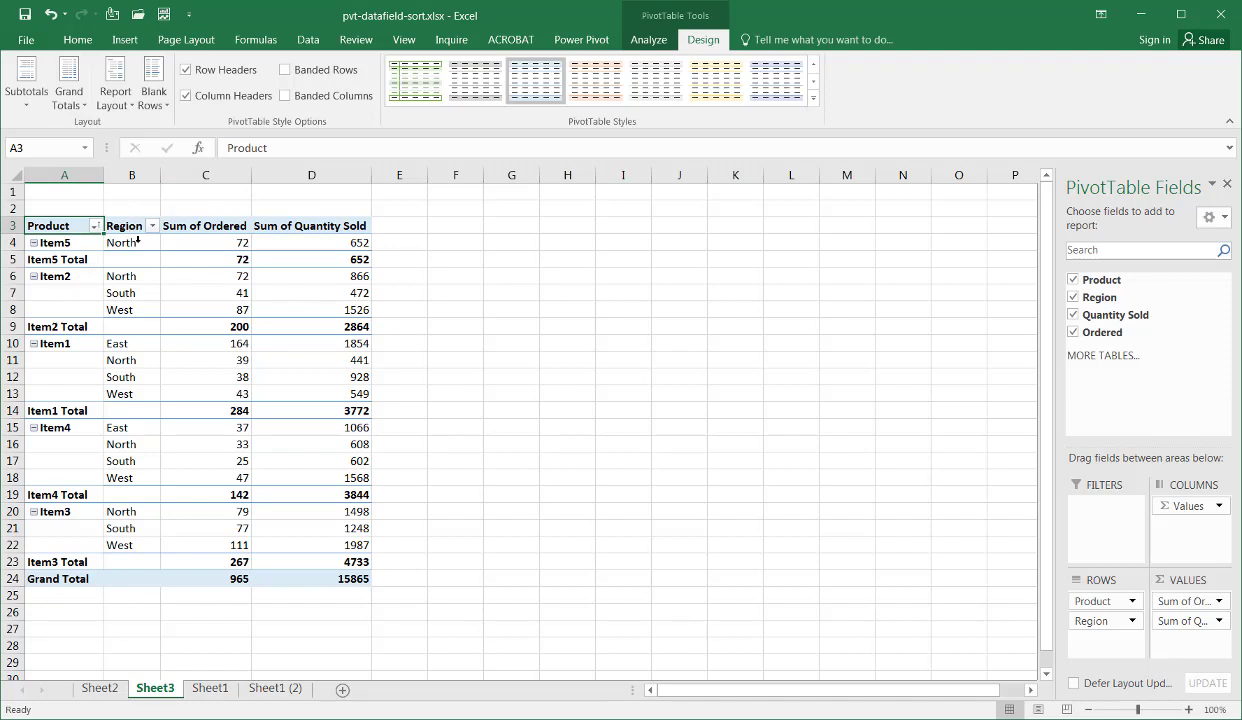
Sort the regions within each product by Sum of Ordered from smallest to largest
left_click(215, 281)
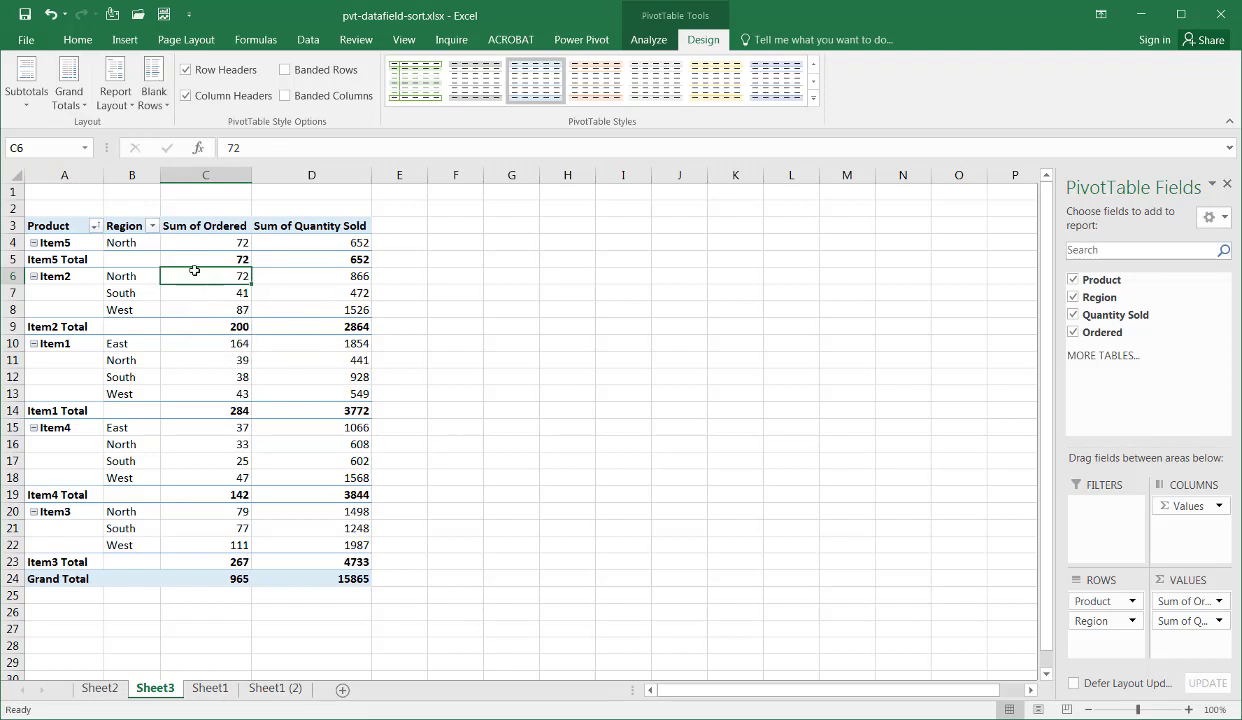
right_click(206, 290)
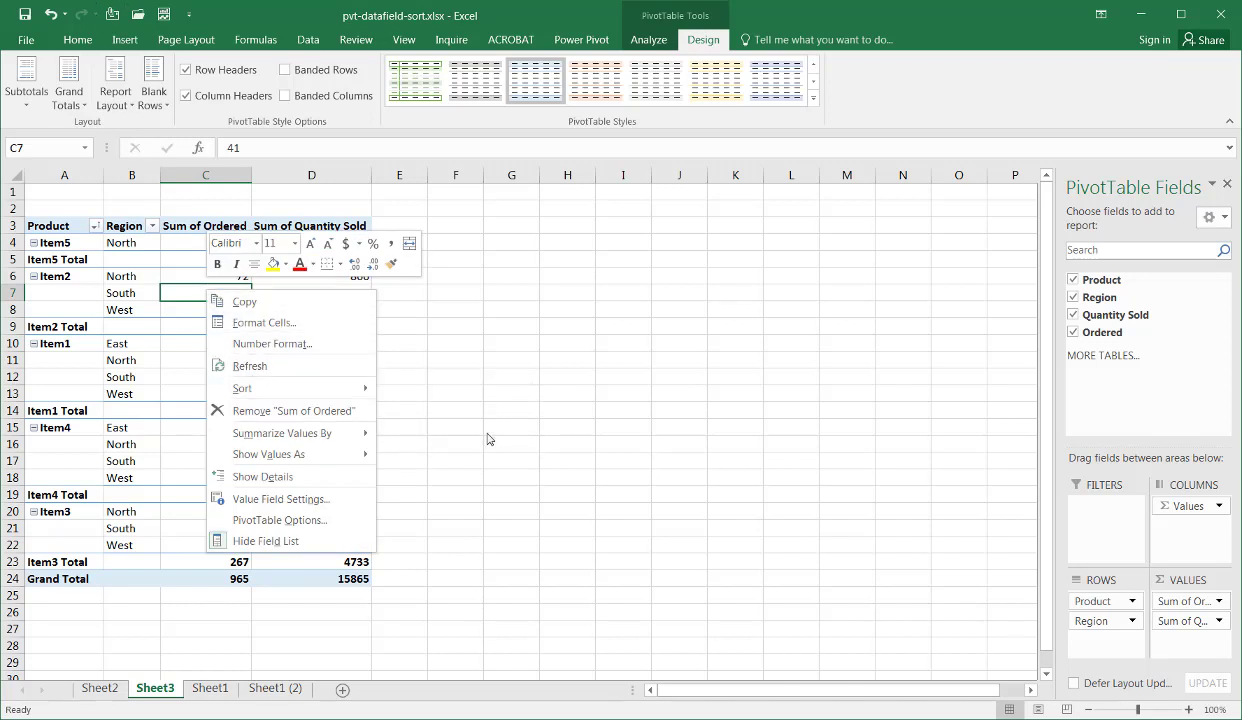
key("Escape")
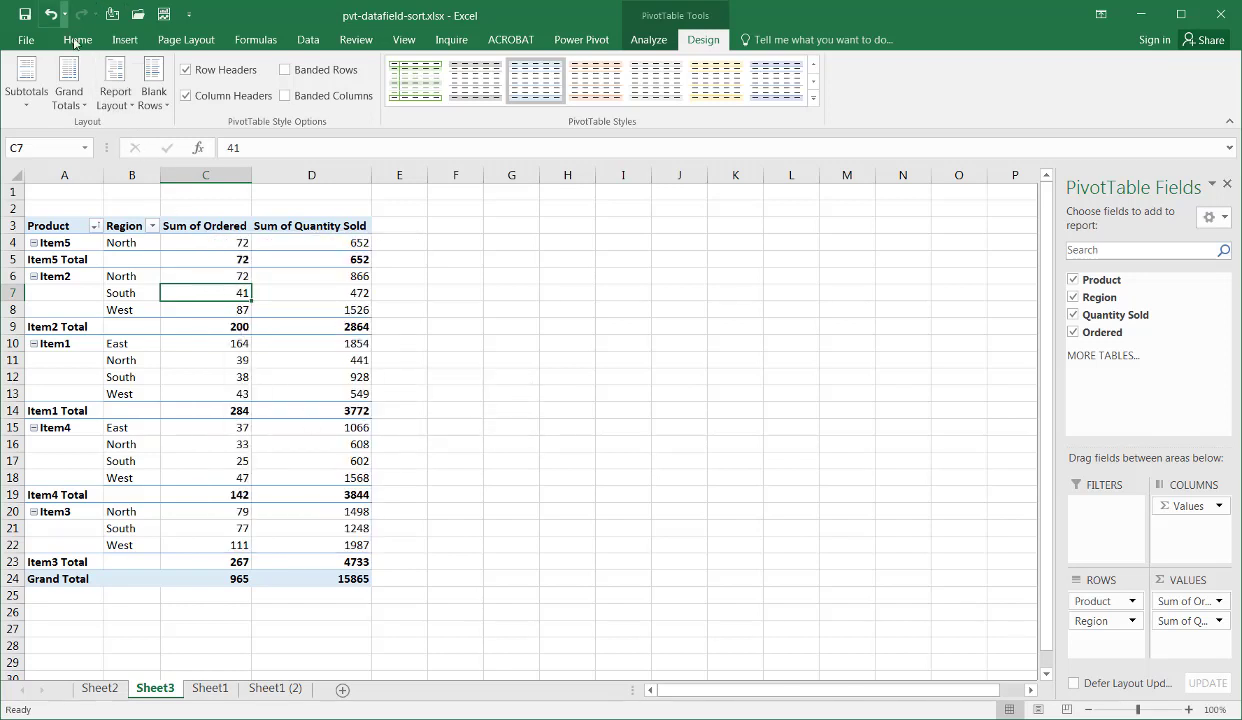
left_click(80, 44)
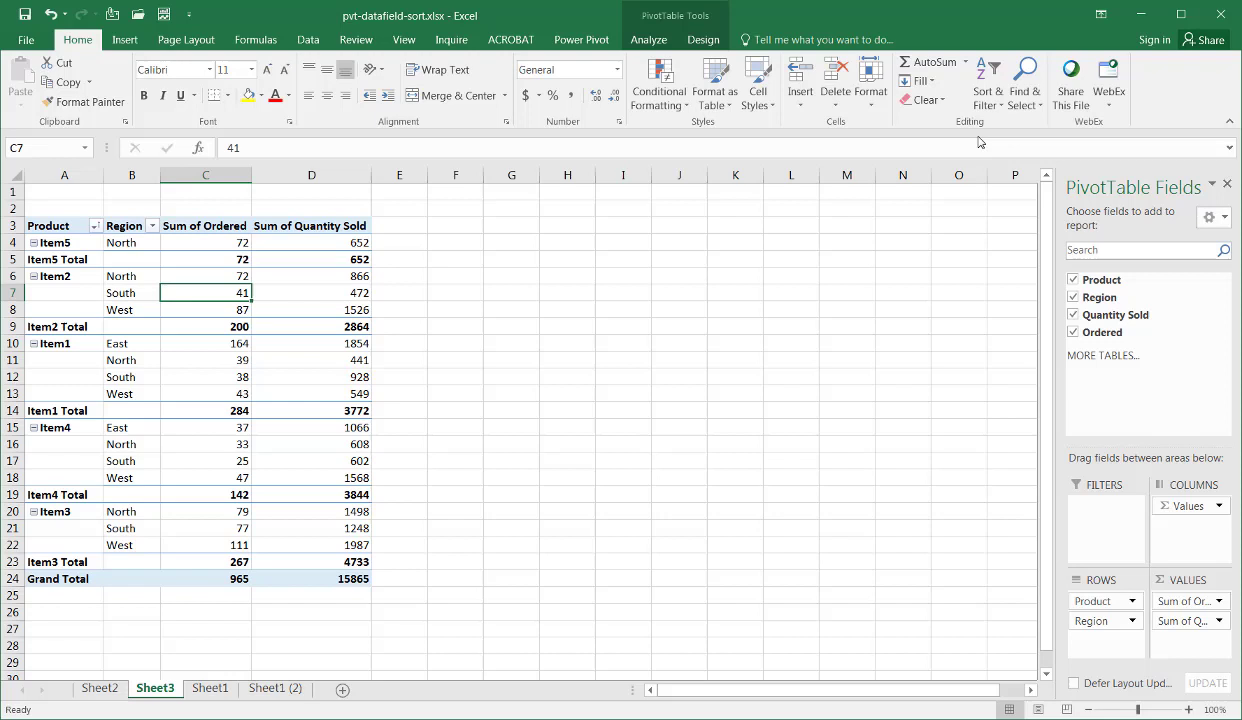
left_click(987, 97)
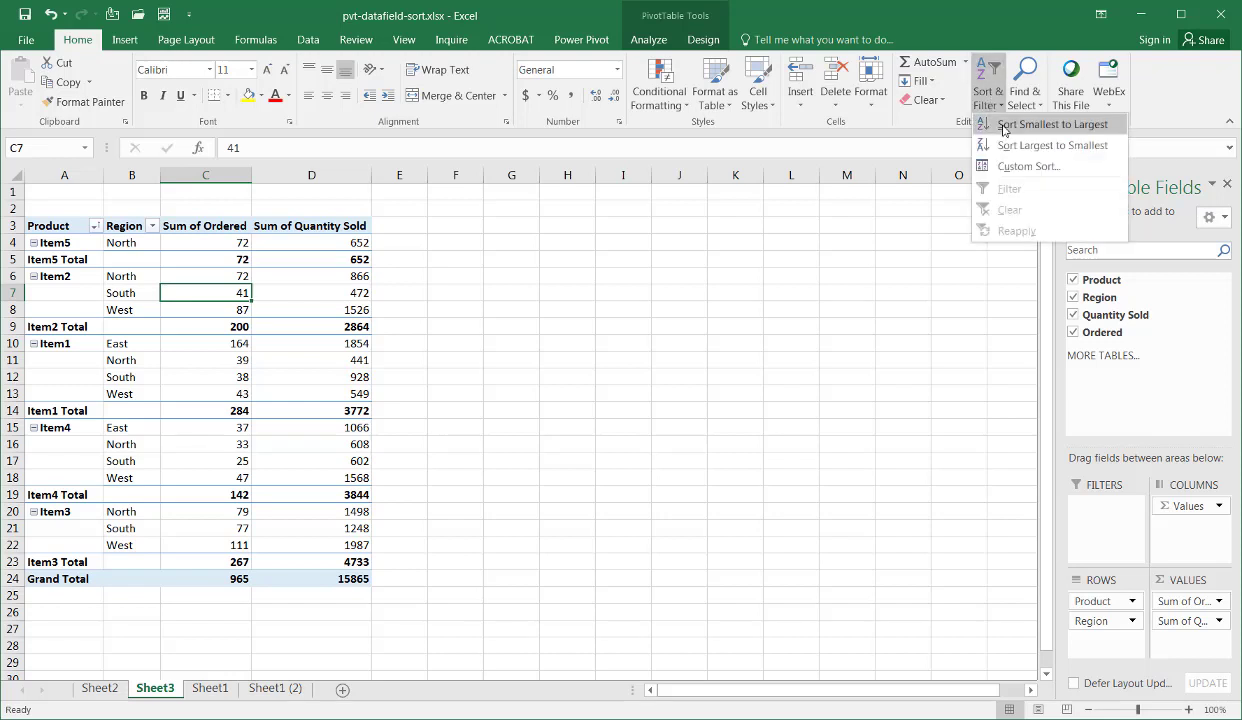
left_click(1003, 127)
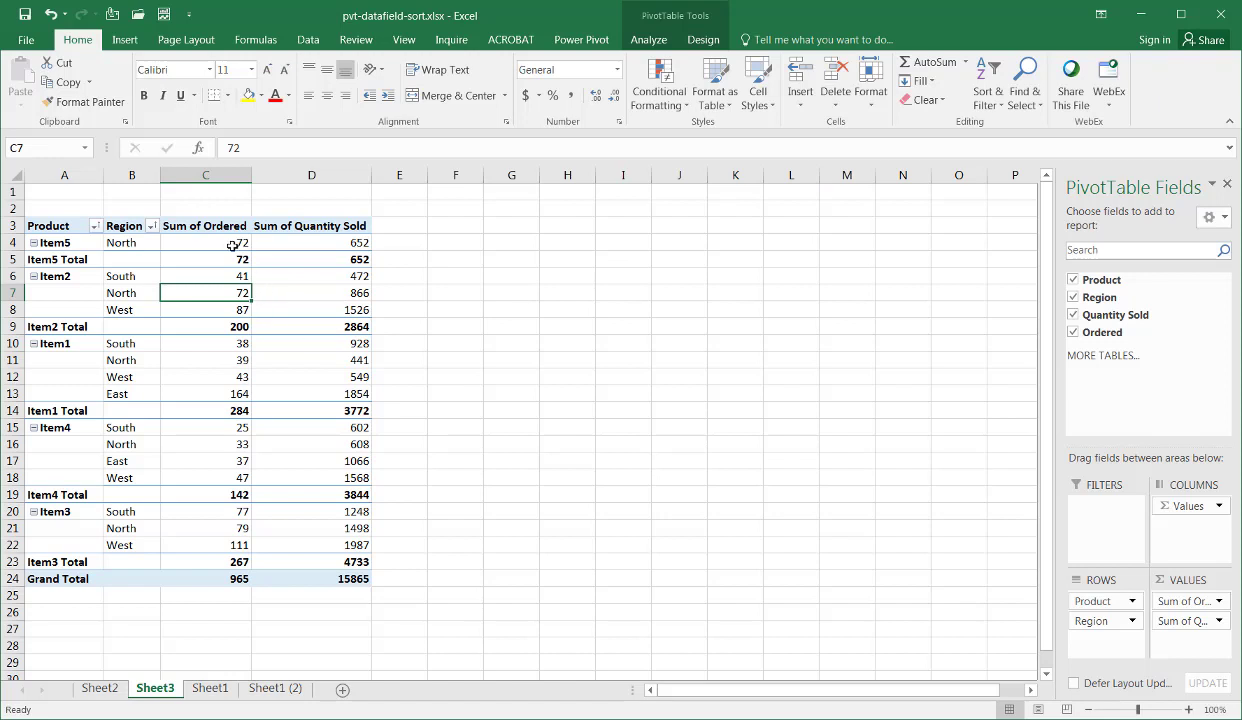
Sort the Region field alphabetically from A to Z
mouse_move(226, 310)
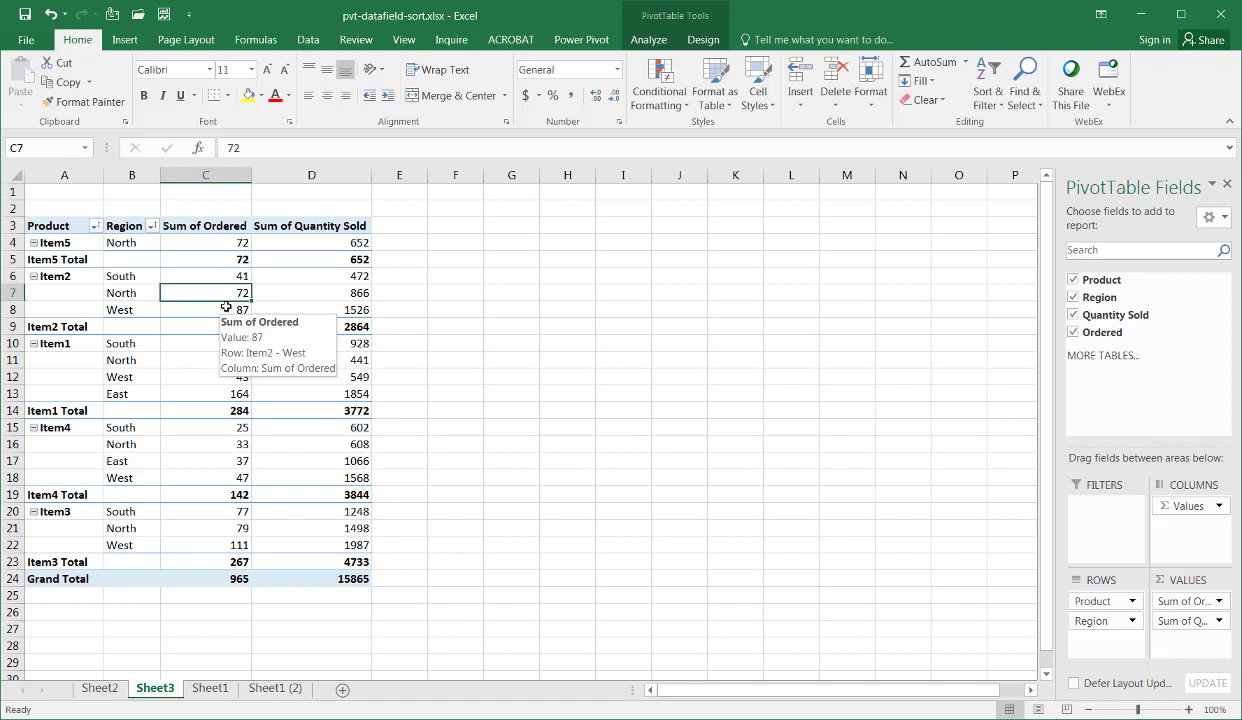
mouse_move(155, 232)
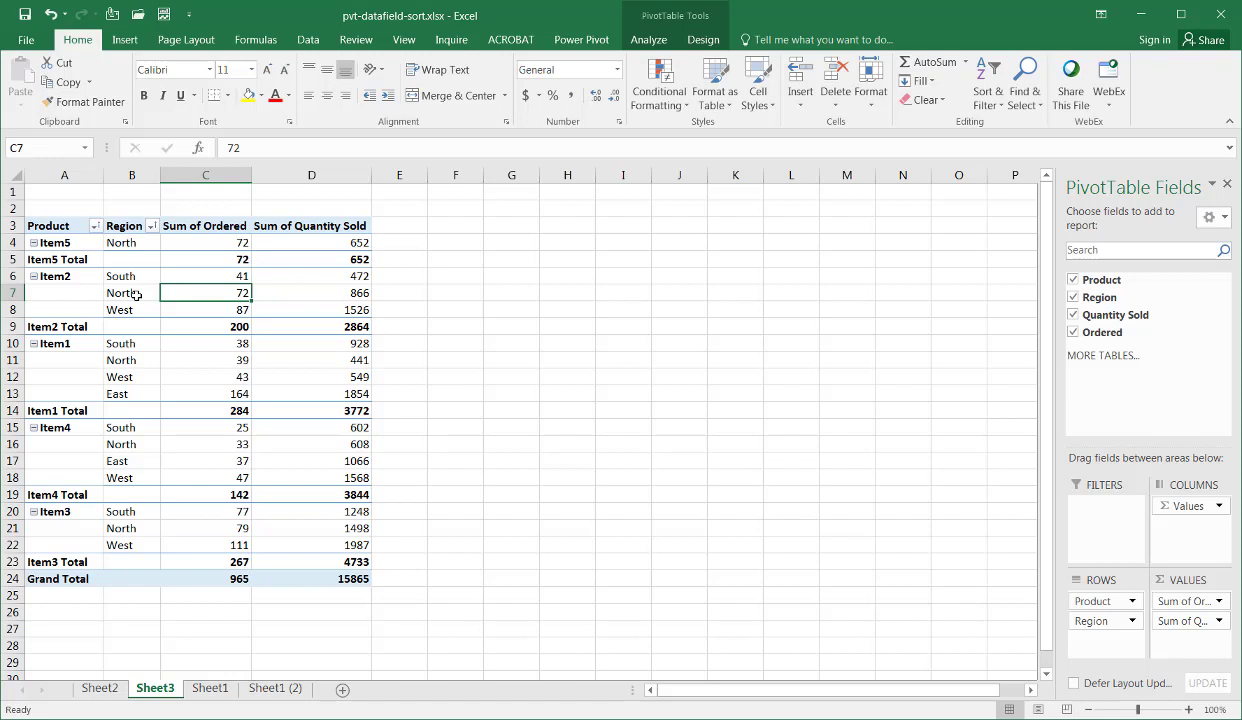
left_click(150, 226)
left_click(152, 248)
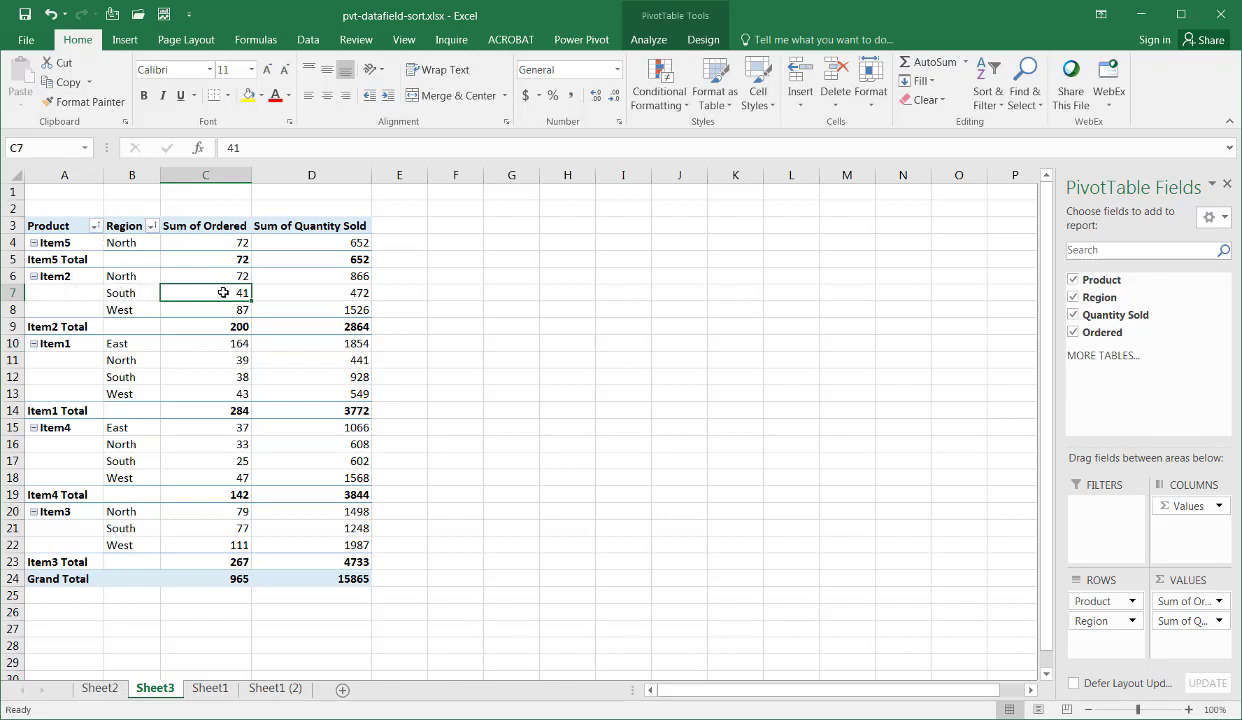
Sort the products by their Sum of Ordered subtotals from smallest to largest
mouse_move(228, 260)
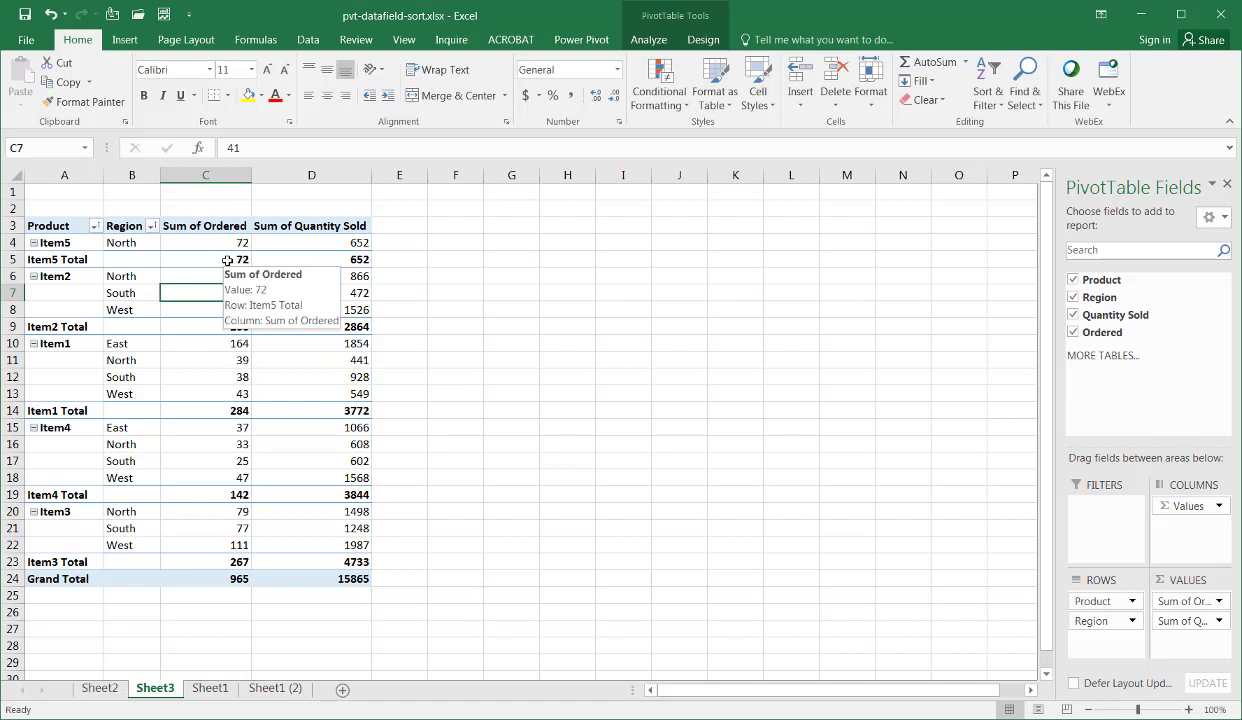
left_click(228, 260)
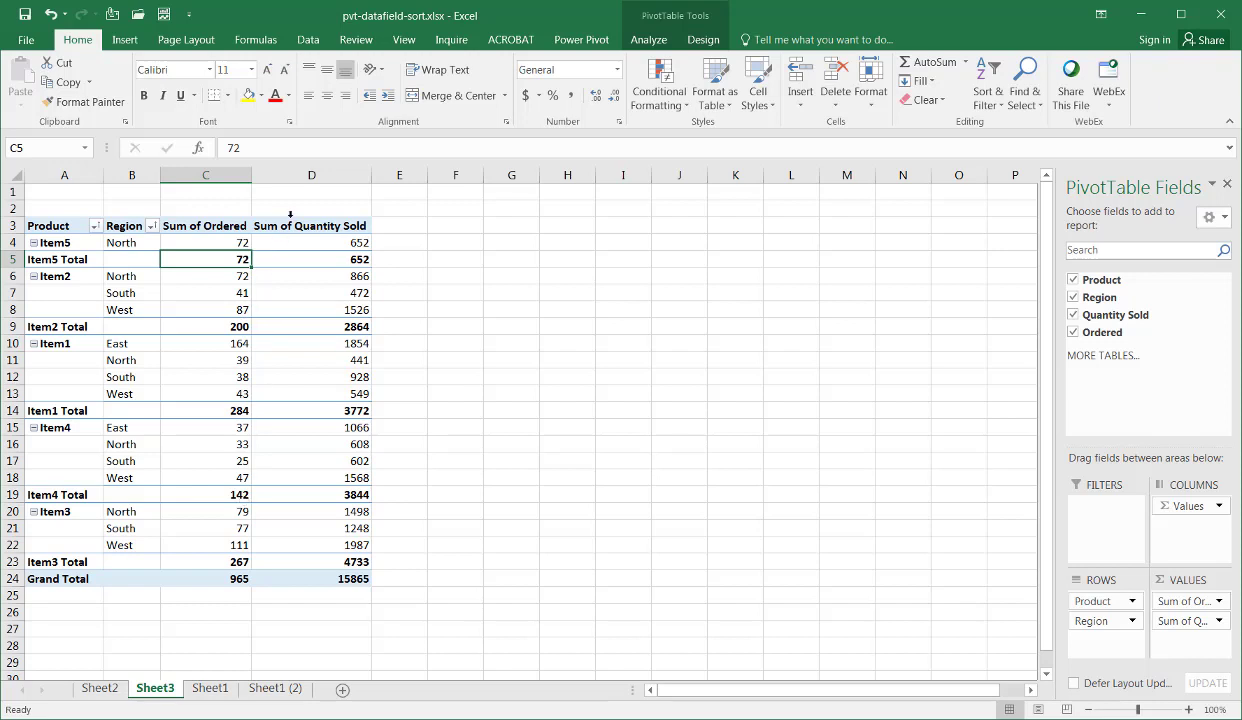
left_click(984, 112)
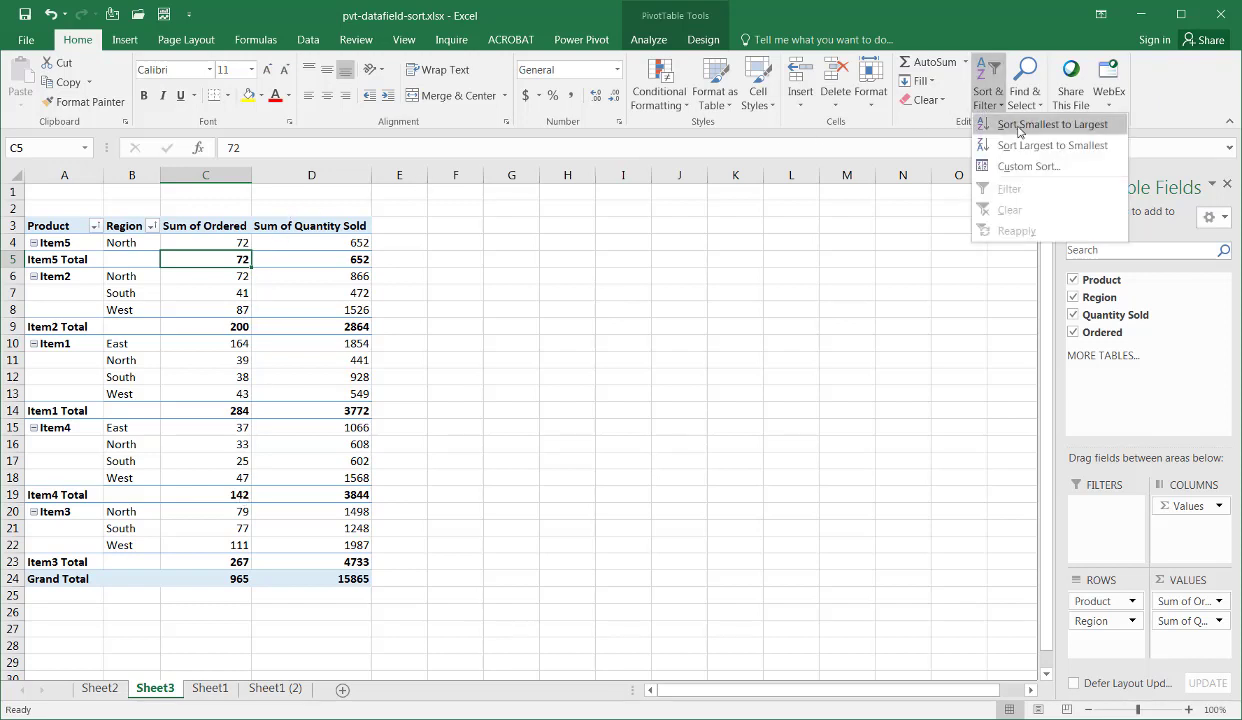
left_click(1019, 128)
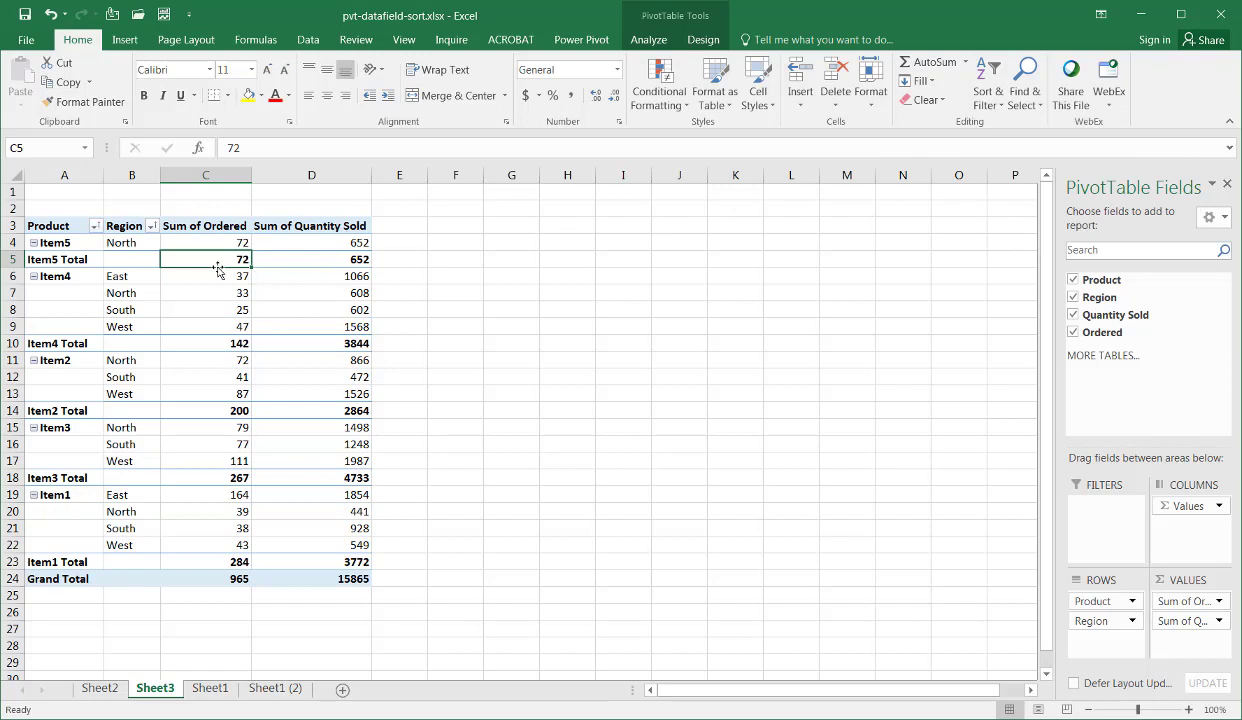
Examine the Sum of Ordered subtotals of the products and the order of the regions within Item4
left_click(208, 342)
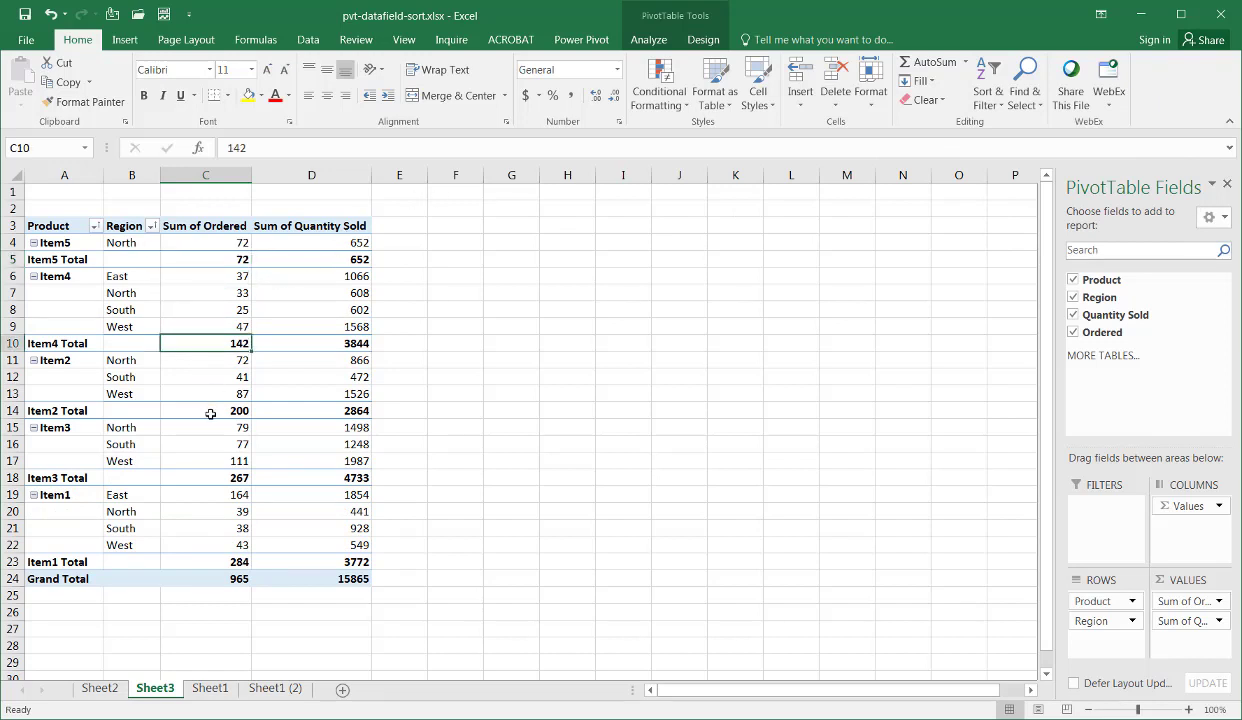
left_click(206, 406)
left_click(205, 346)
left_click(57, 226)
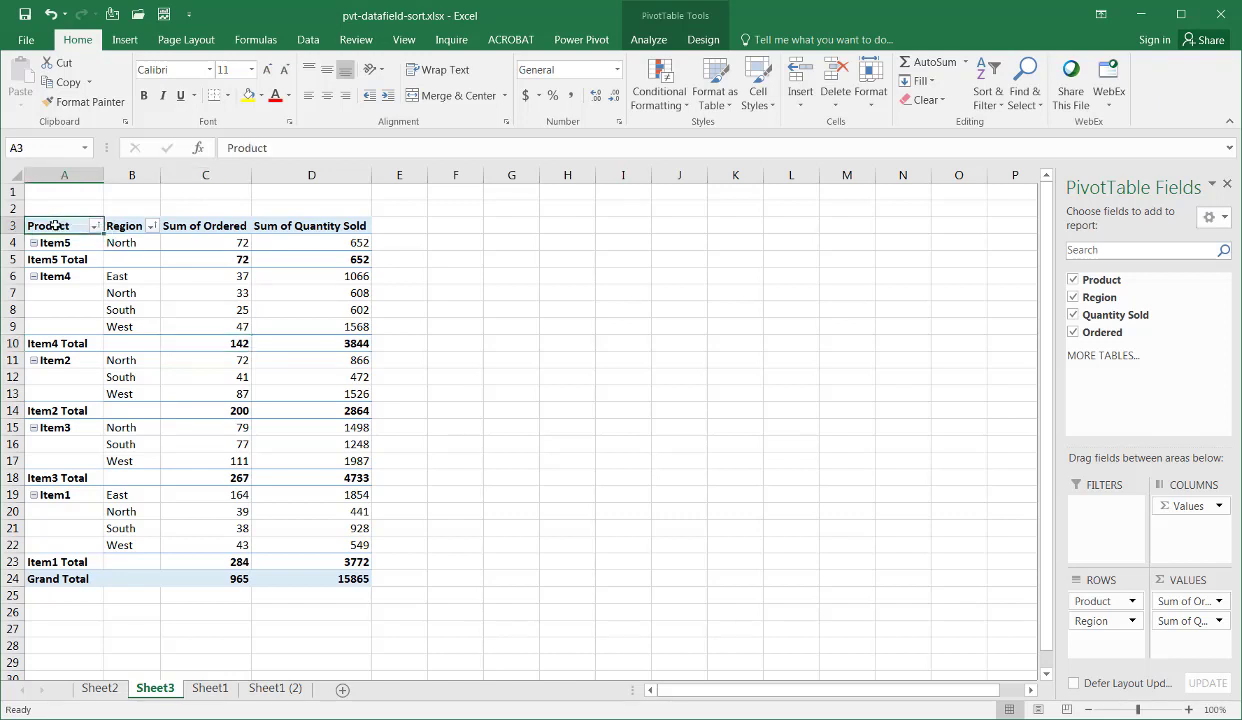
left_click(128, 224)
left_click(130, 277)
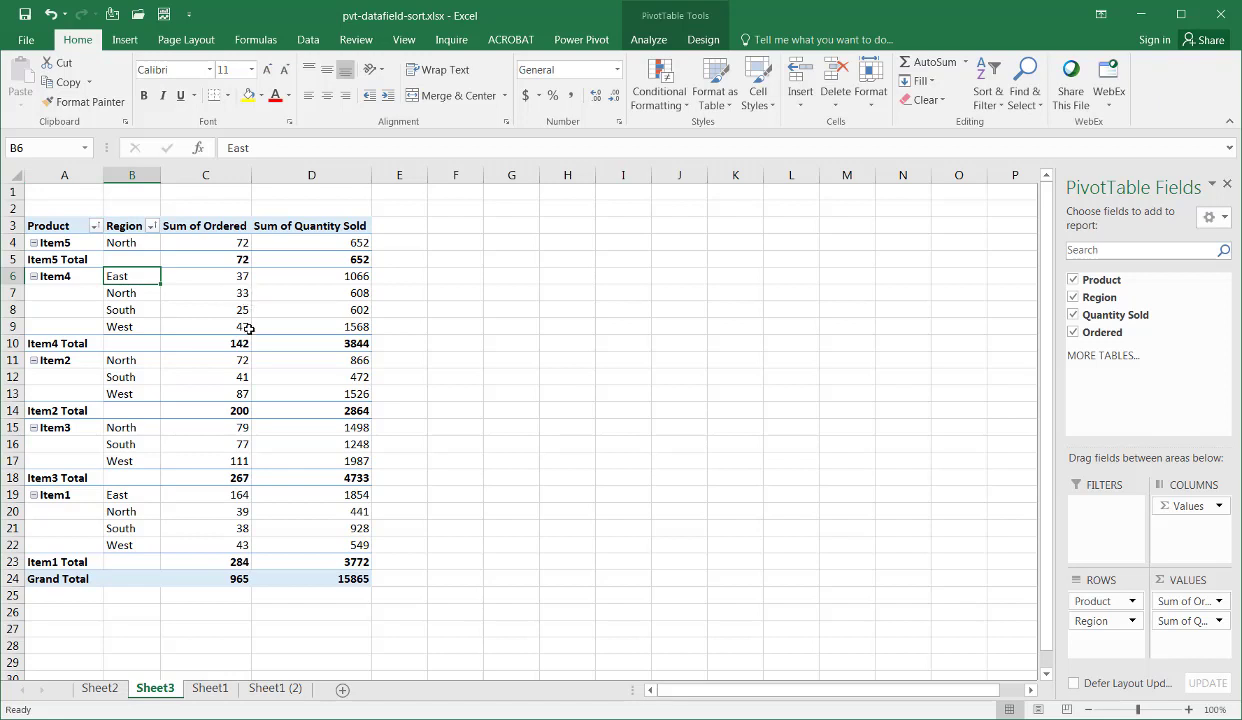
left_click(229, 283)
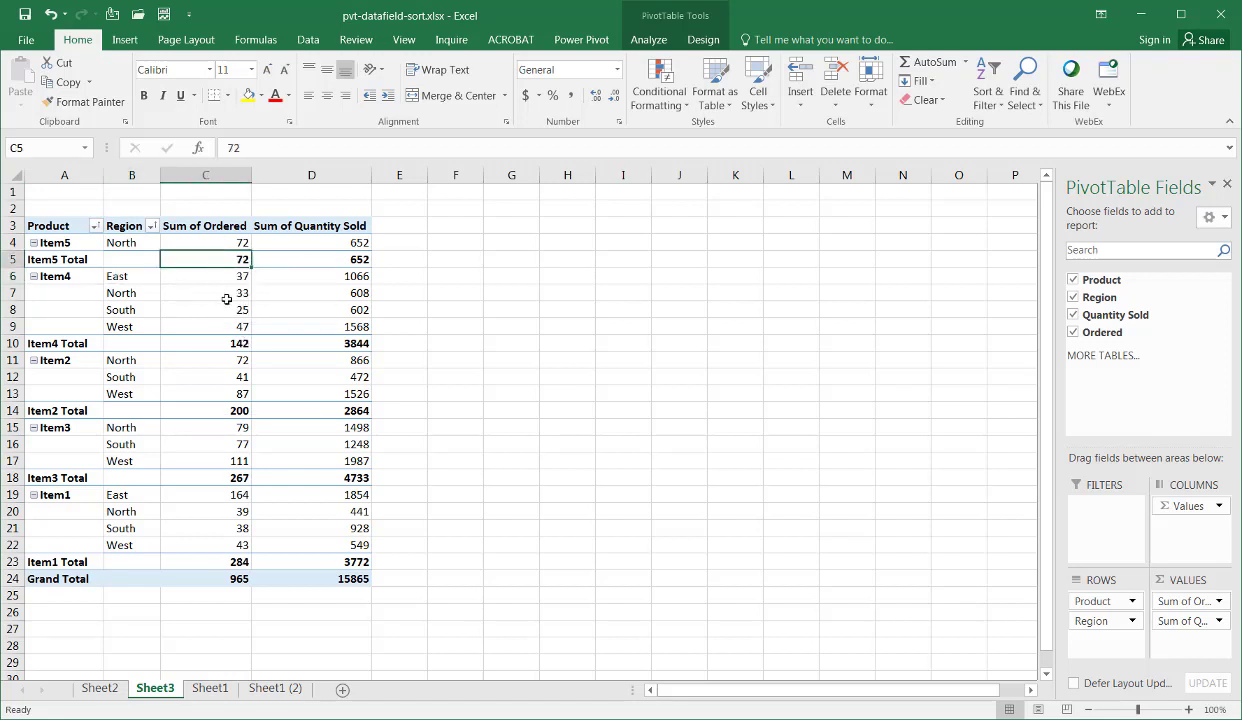
left_click(218, 340)
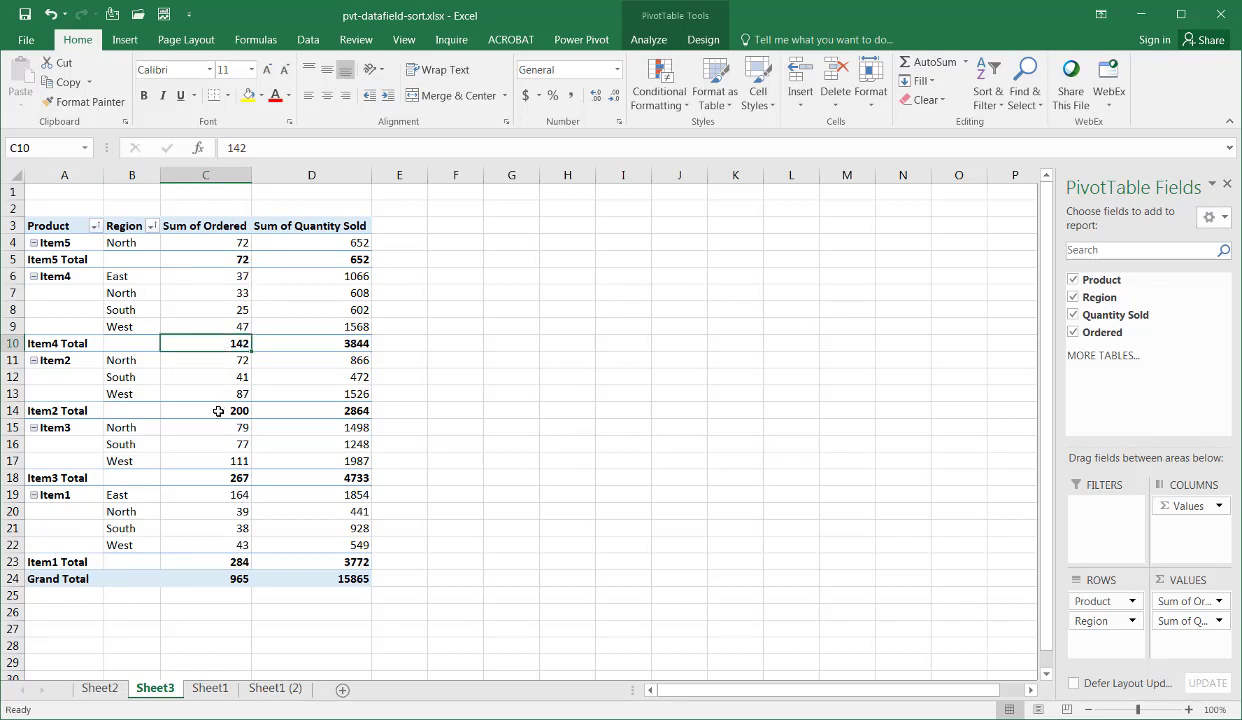
left_click(209, 408)
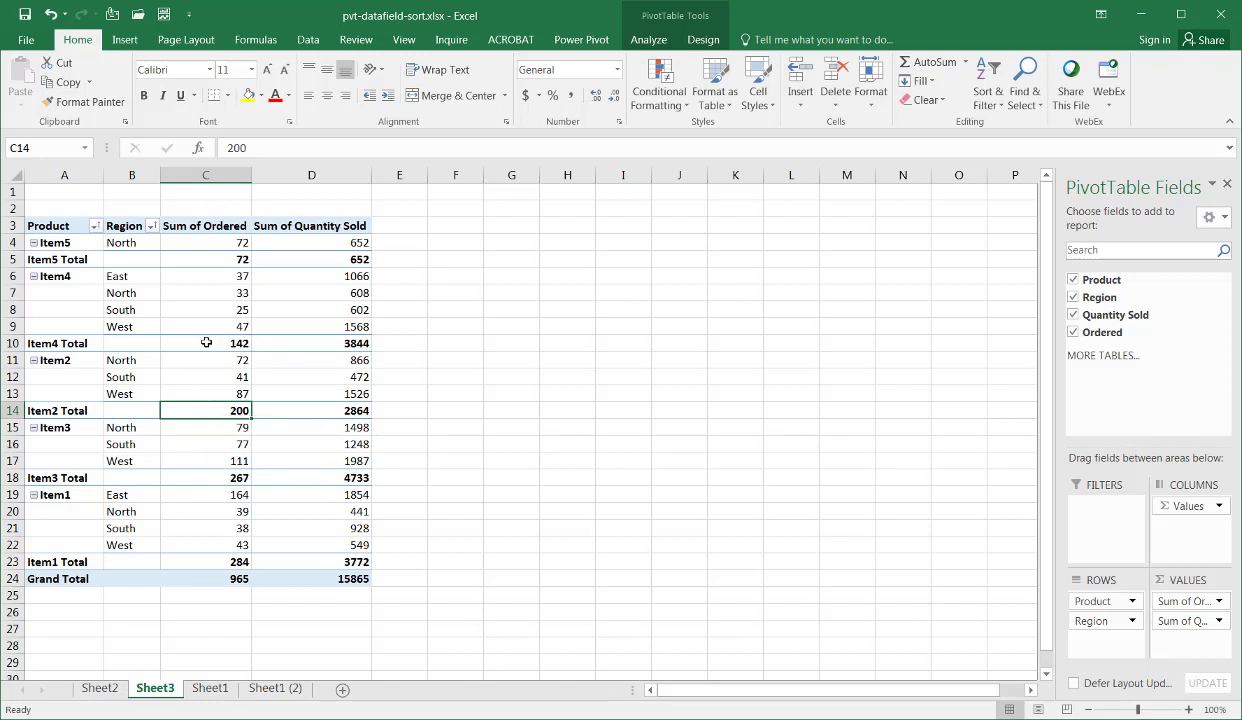
left_click(208, 252)
left_click(213, 341)
left_click(205, 407)
left_click(199, 507)
left_click(200, 462)
left_click(202, 278)
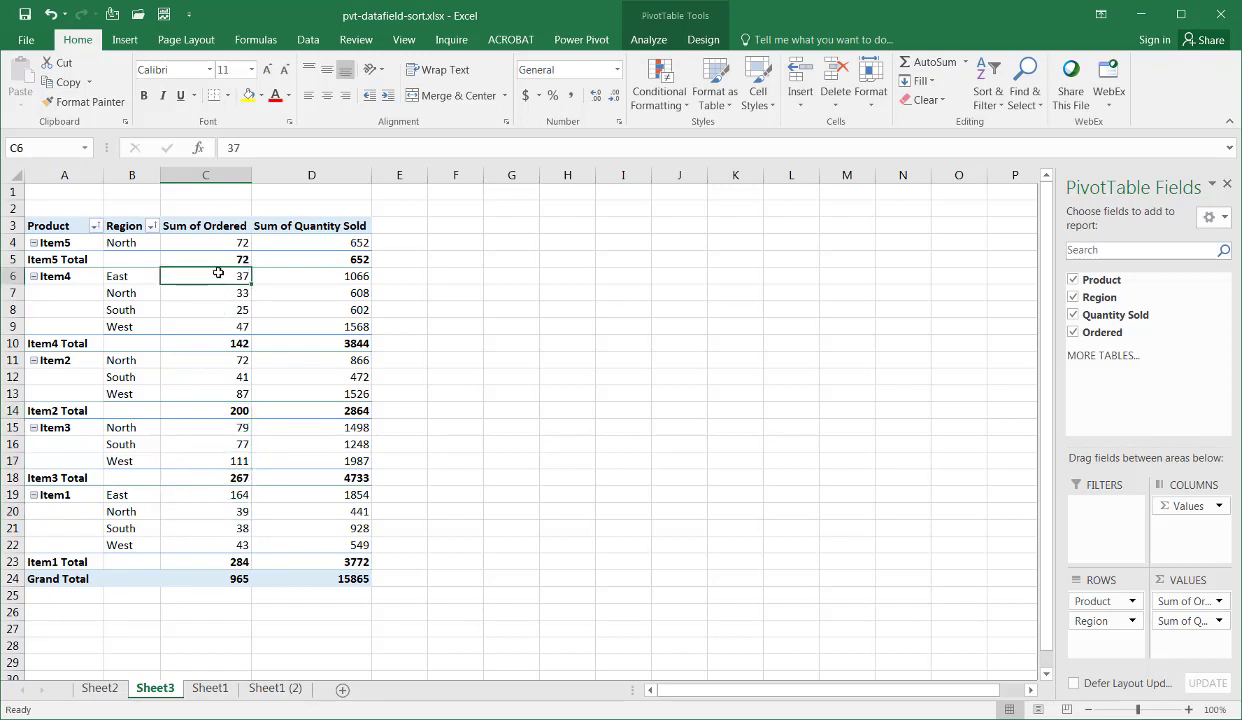
mouse_move(210, 284)
left_click(125, 281)
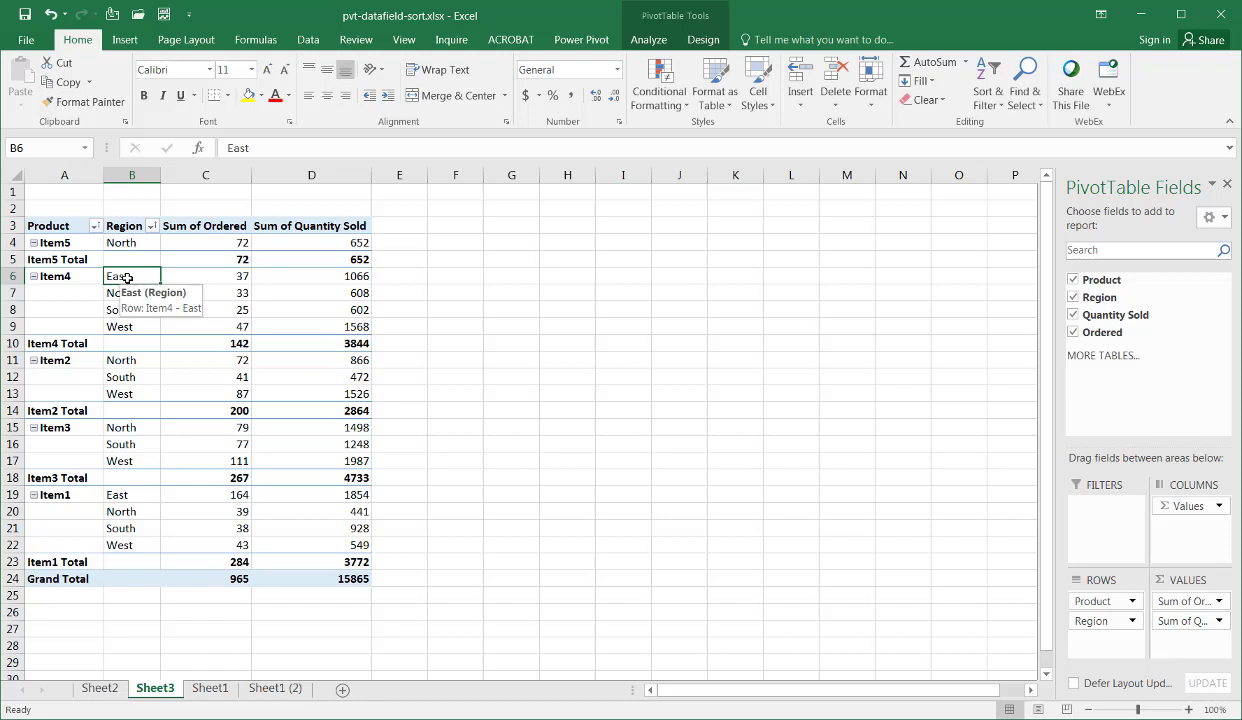
Sort the Region field in ascending order by Sum of Ordered using the custom sort options
left_click(151, 227)
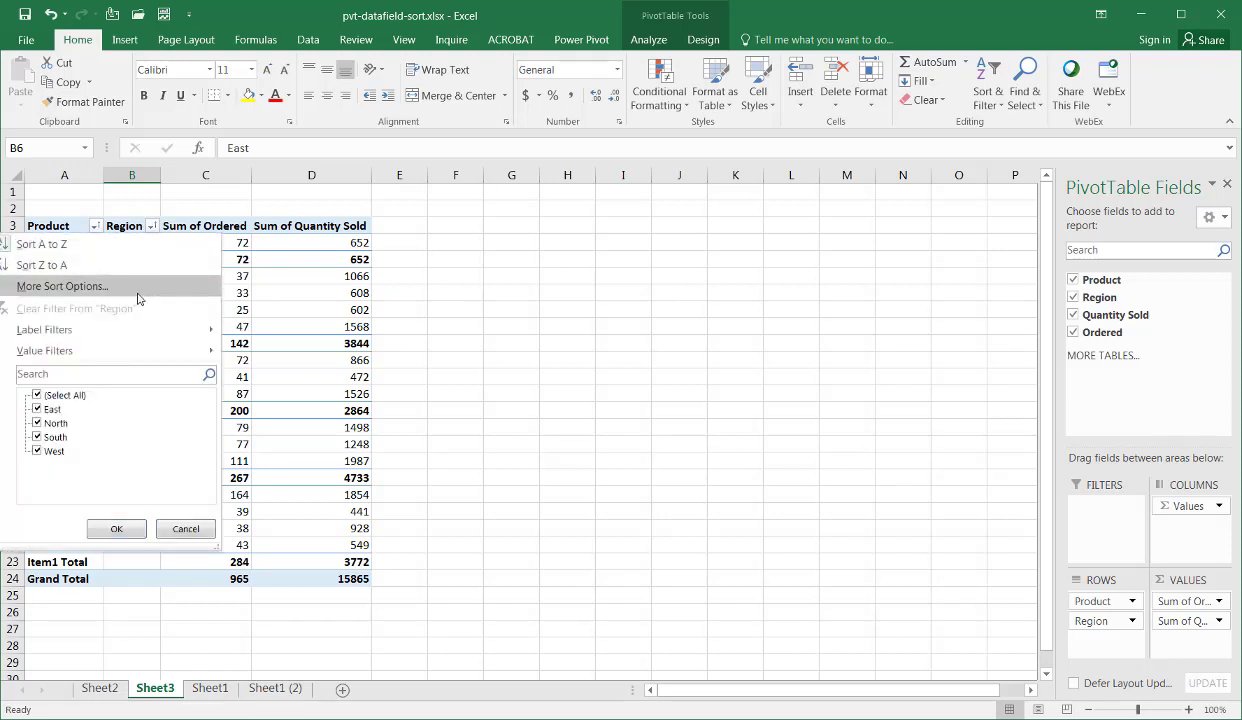
left_click(124, 227)
left_click(124, 227)
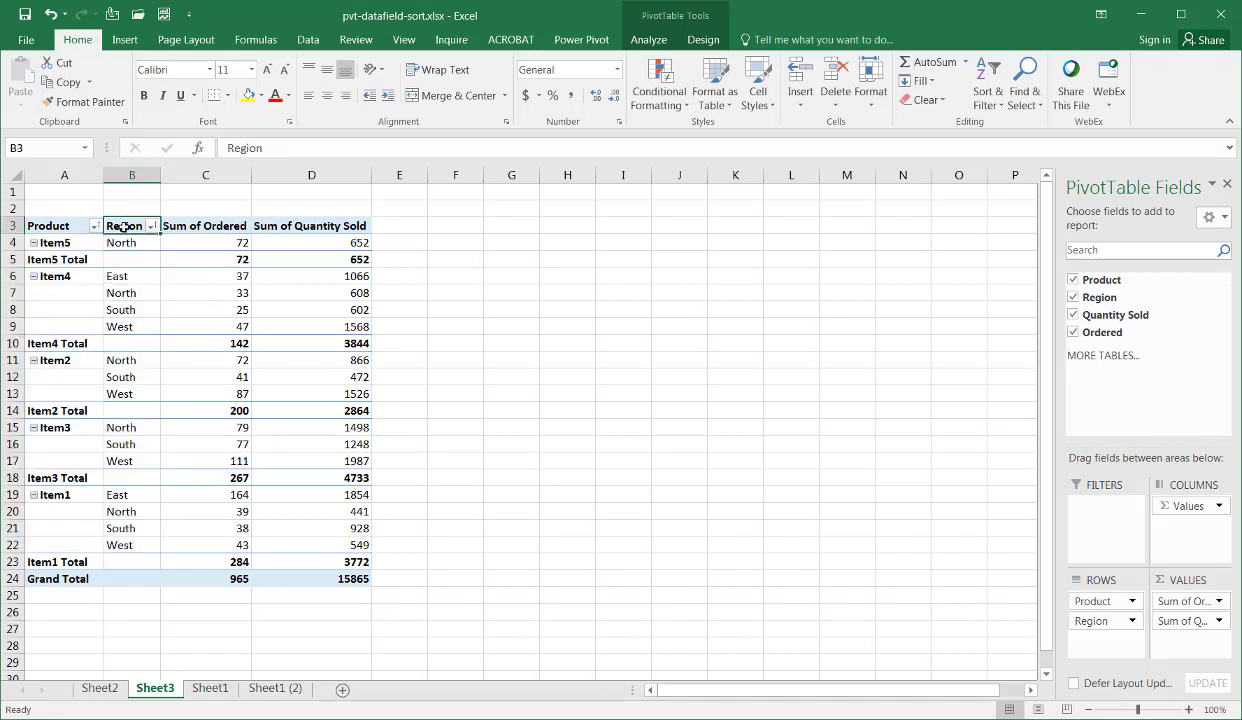
left_click(986, 95)
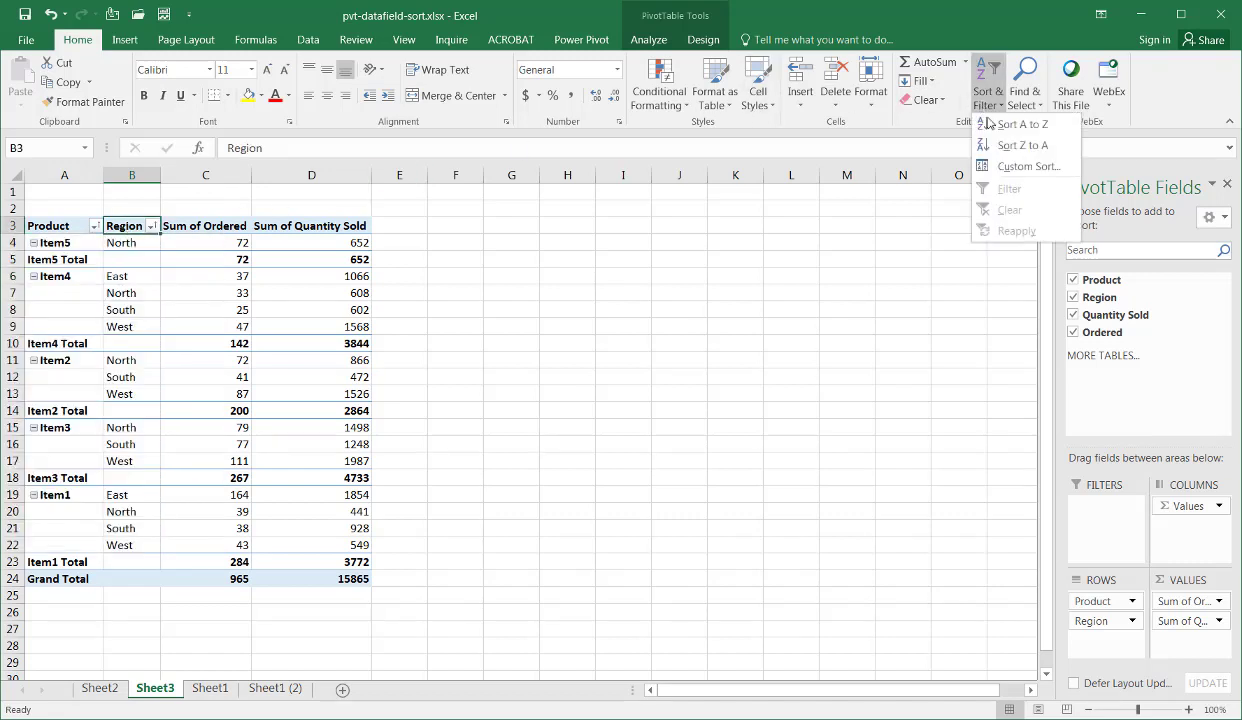
left_click(1013, 167)
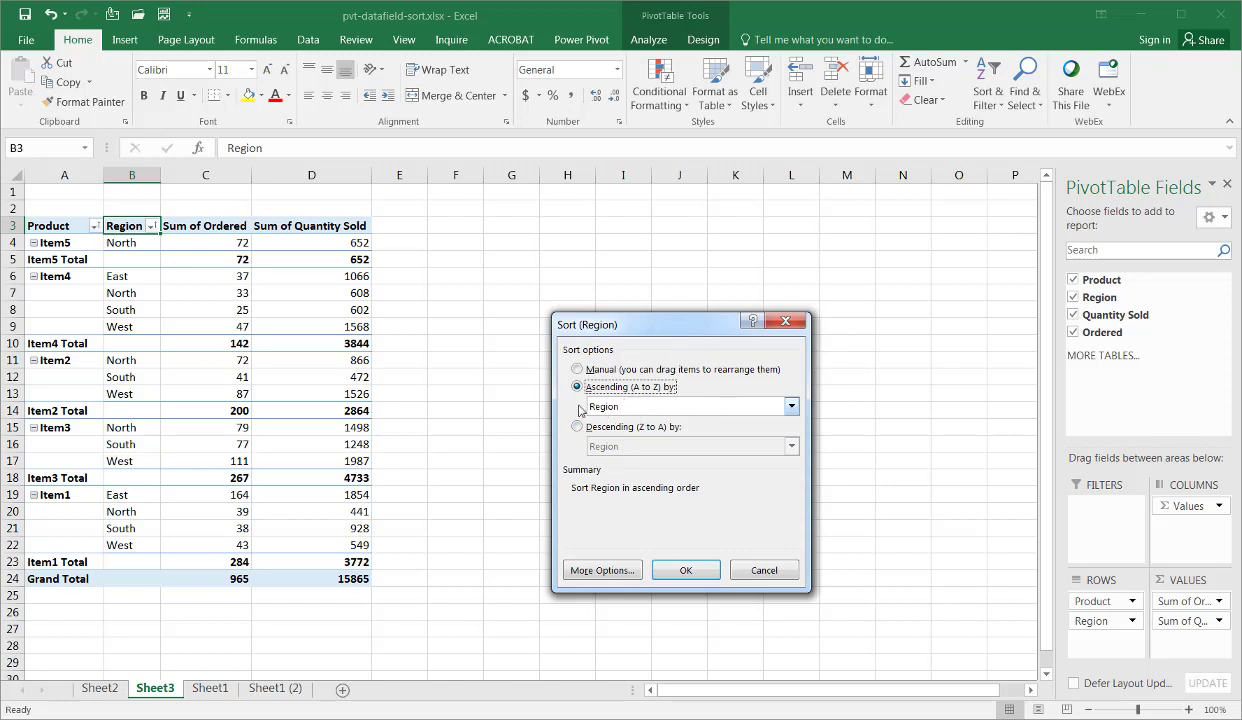
left_click(790, 408)
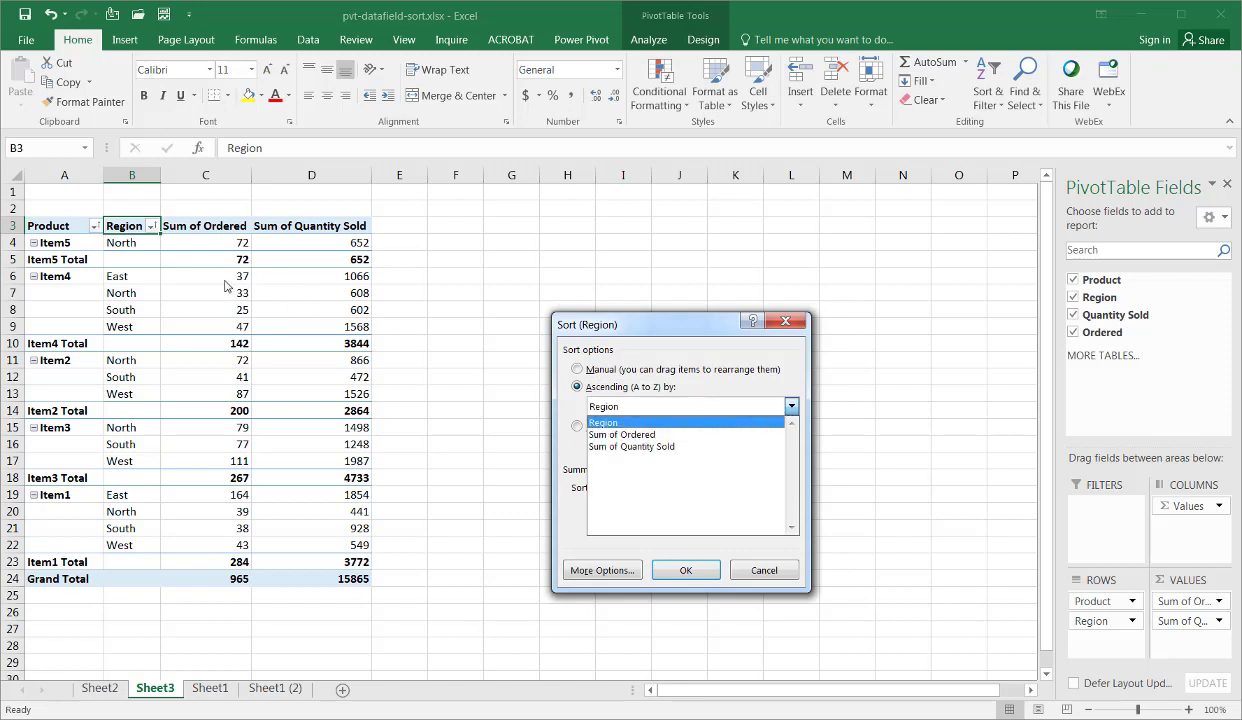
left_click(637, 434)
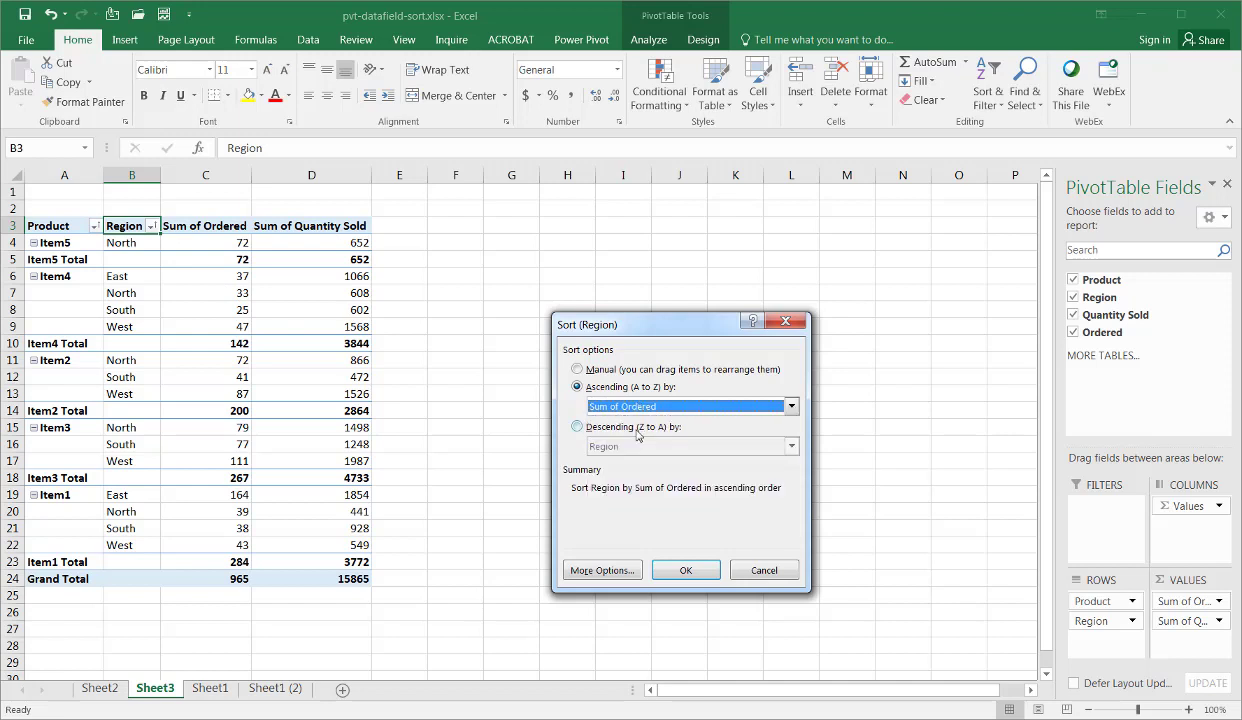
left_click(686, 570)
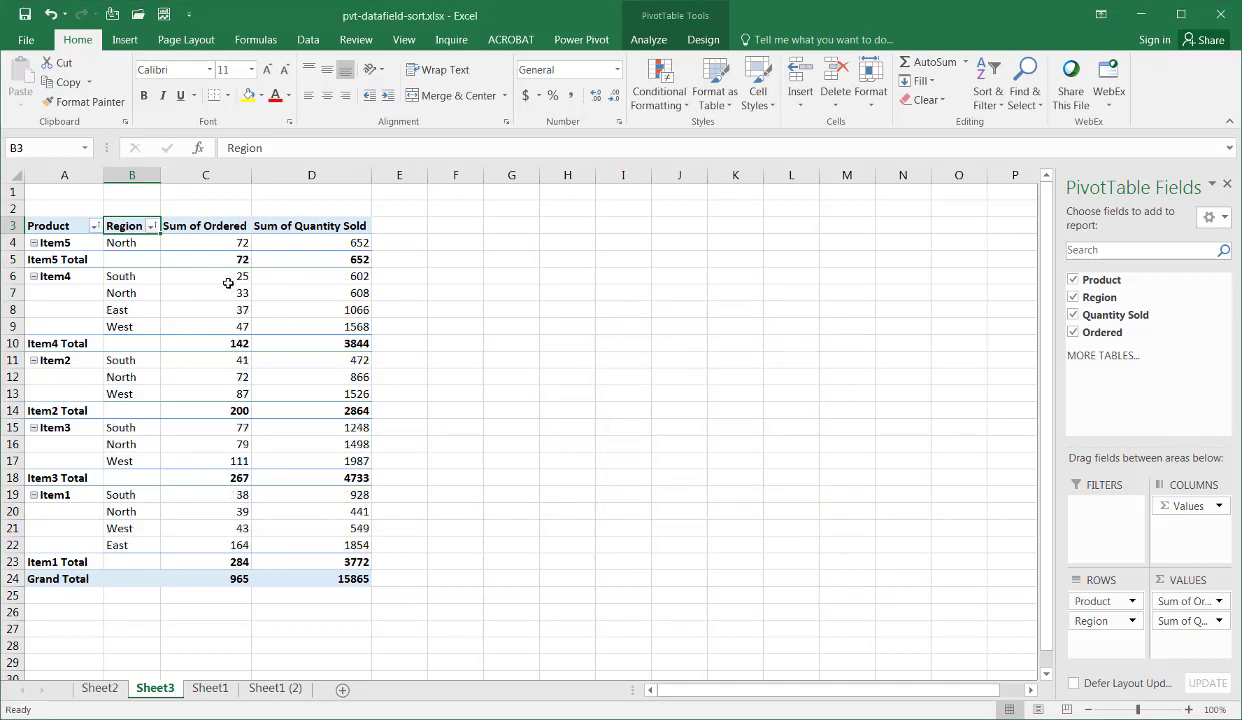
Check the order of the Item4 region values against the Item5 and Item4 subtotals in Sum of Ordered
left_click_drag(205, 276, 185, 326)
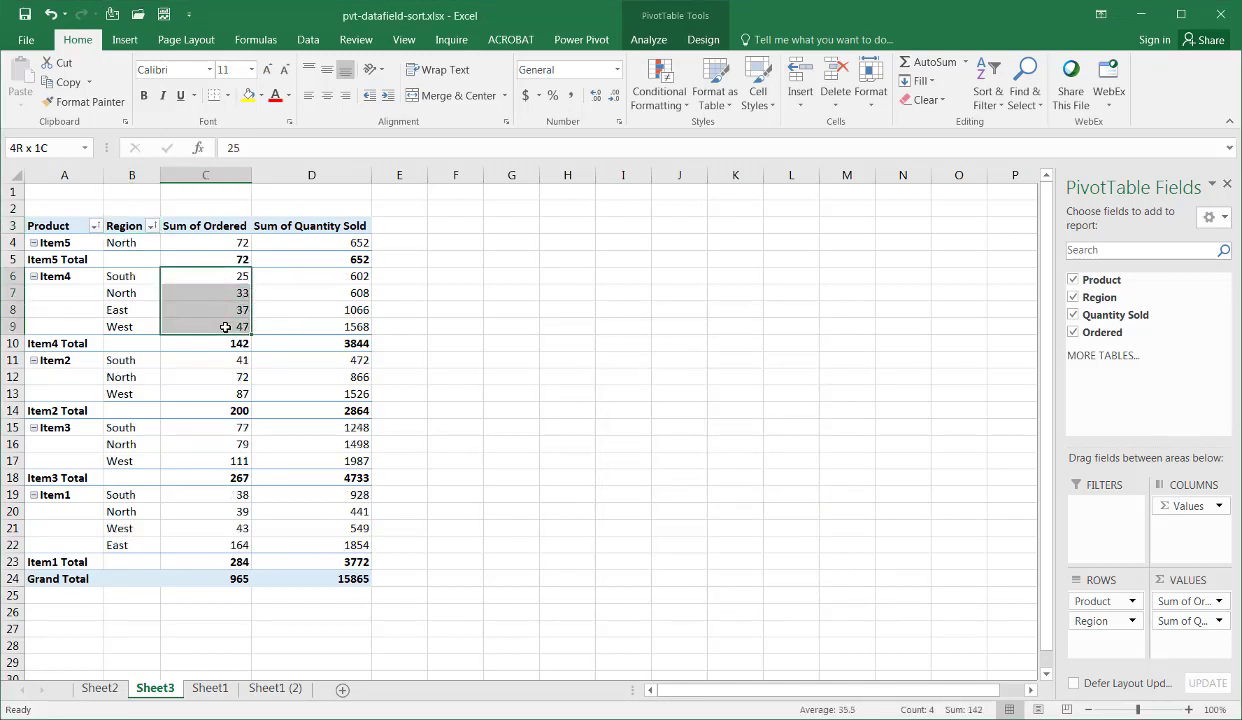
left_click(218, 258)
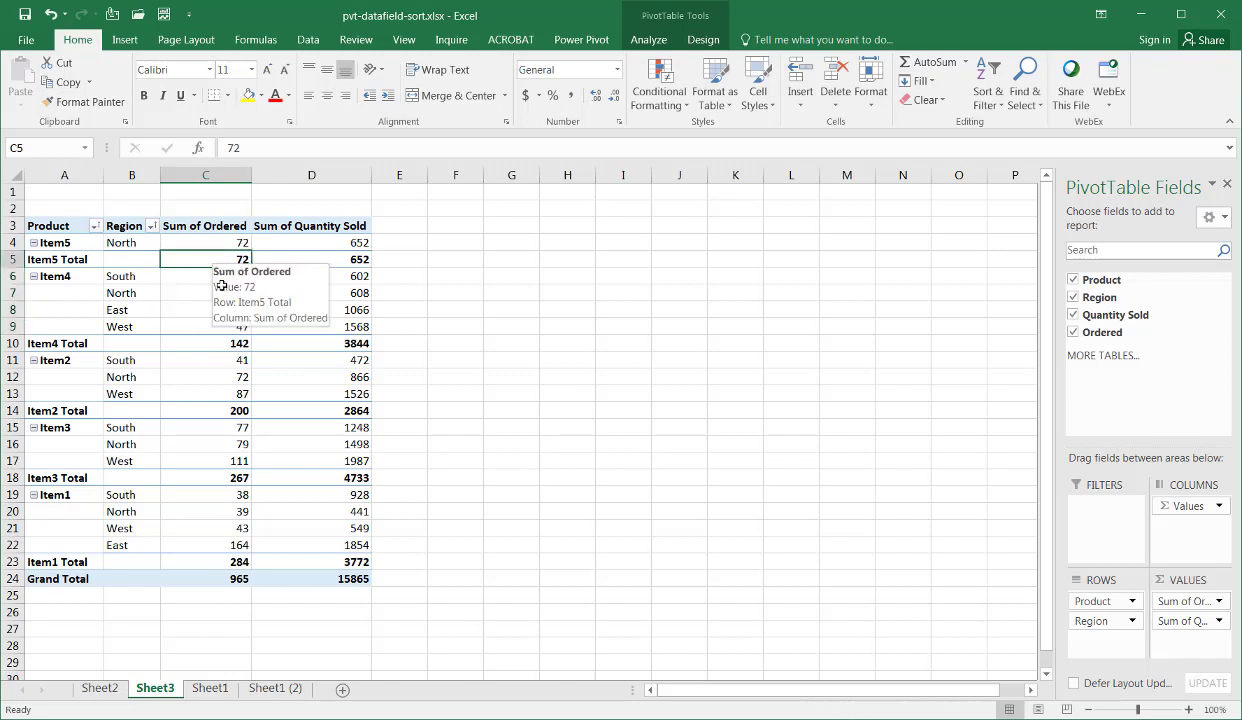
left_click(218, 341)
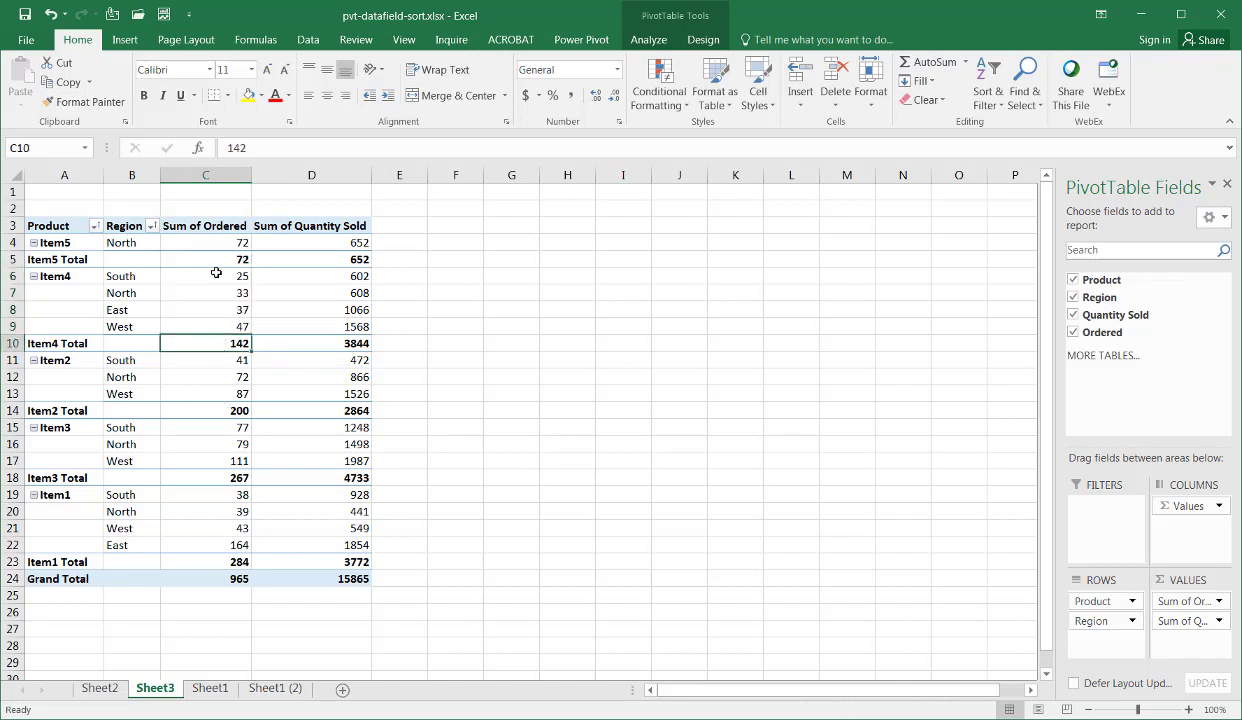
left_click_drag(216, 276, 220, 324)
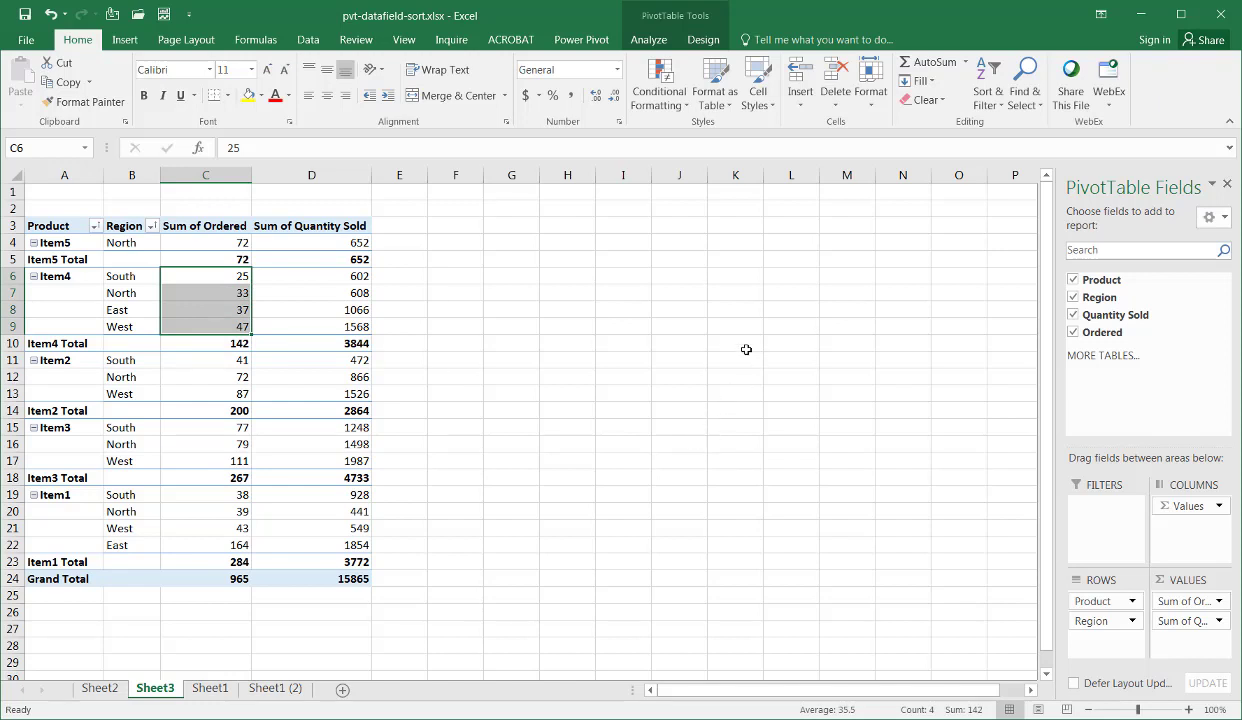
left_click(135, 276)
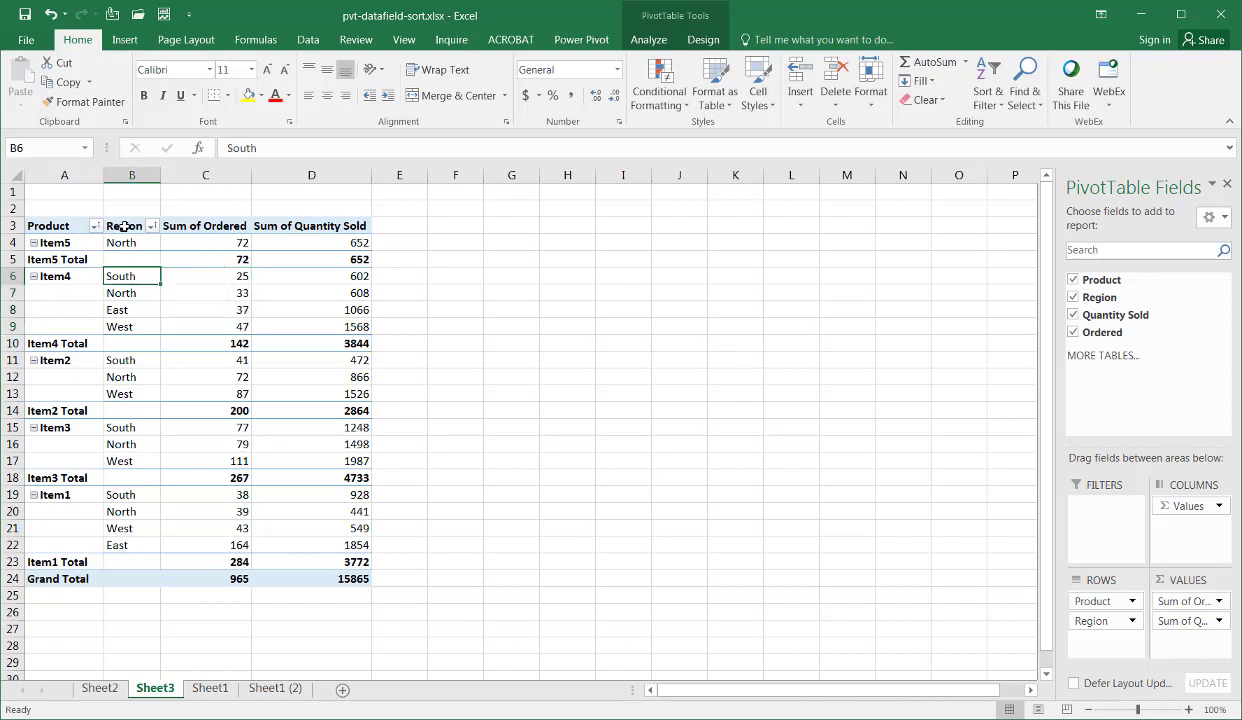
left_click(118, 223)
left_click(36, 226)
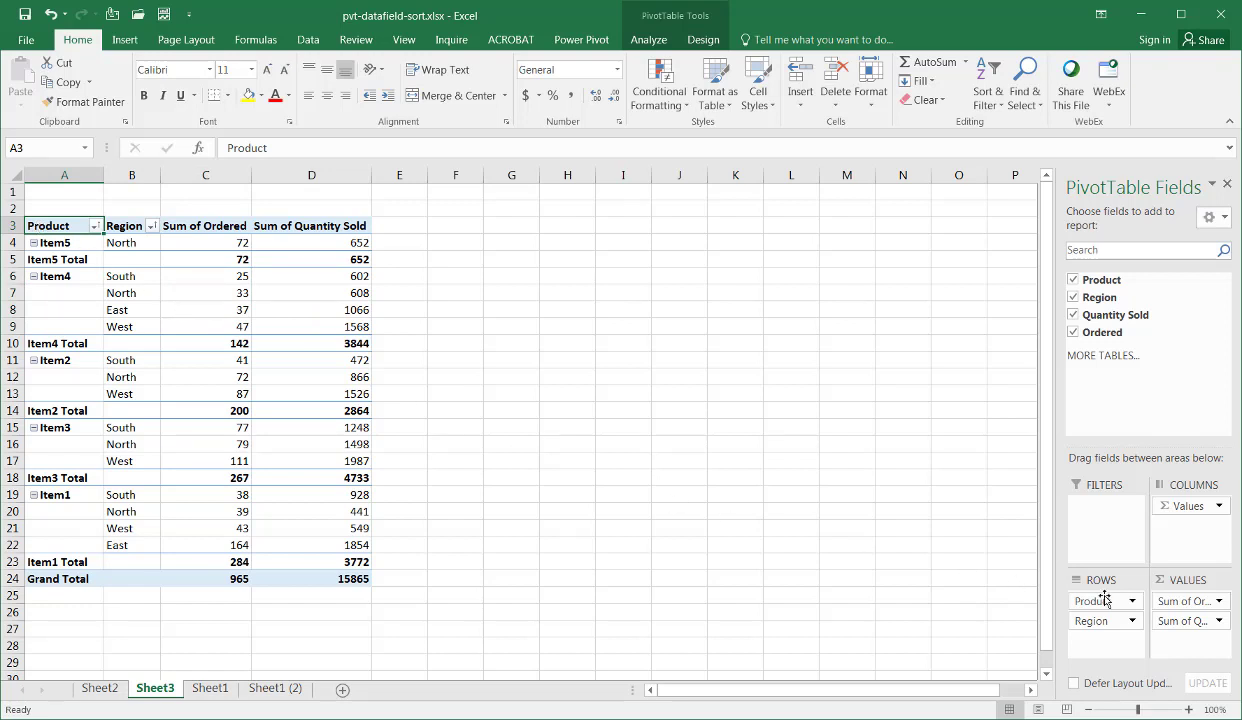
Remove Sum of Quantity Sold from the PivotTable values and move Region from the rows to the columns
left_click_drag(1183, 621, 896, 520)
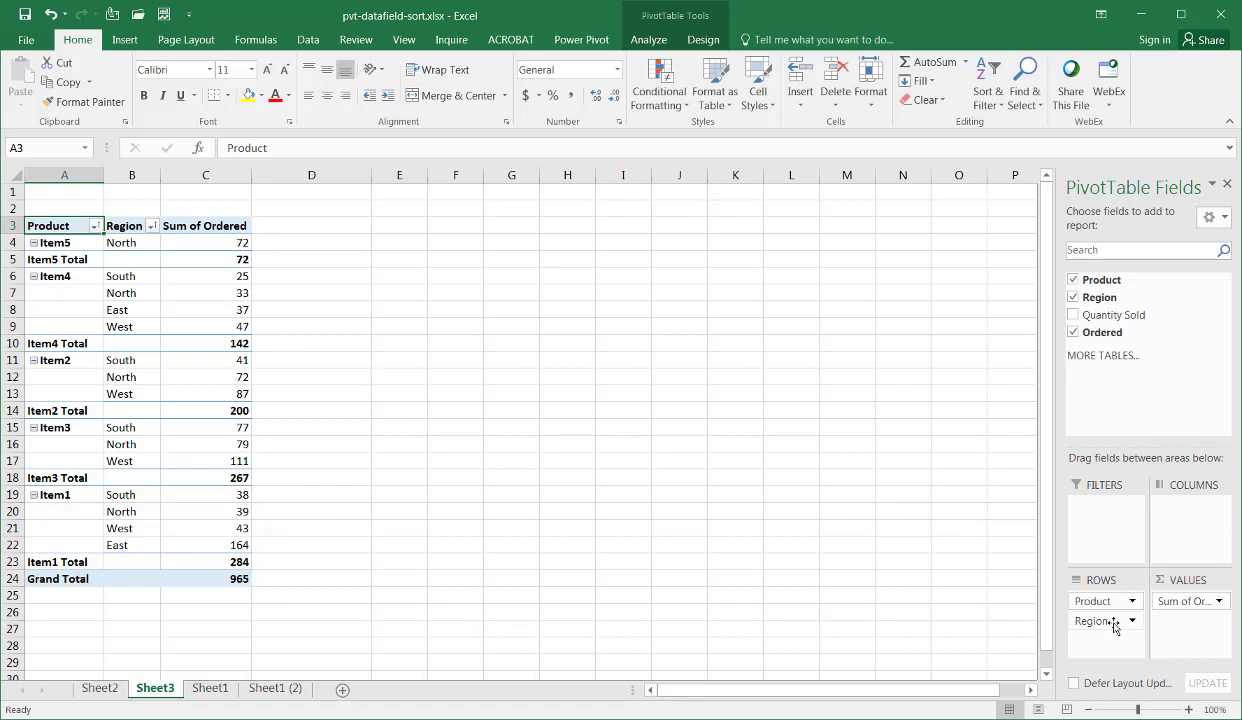
left_click_drag(1085, 620, 1160, 508)
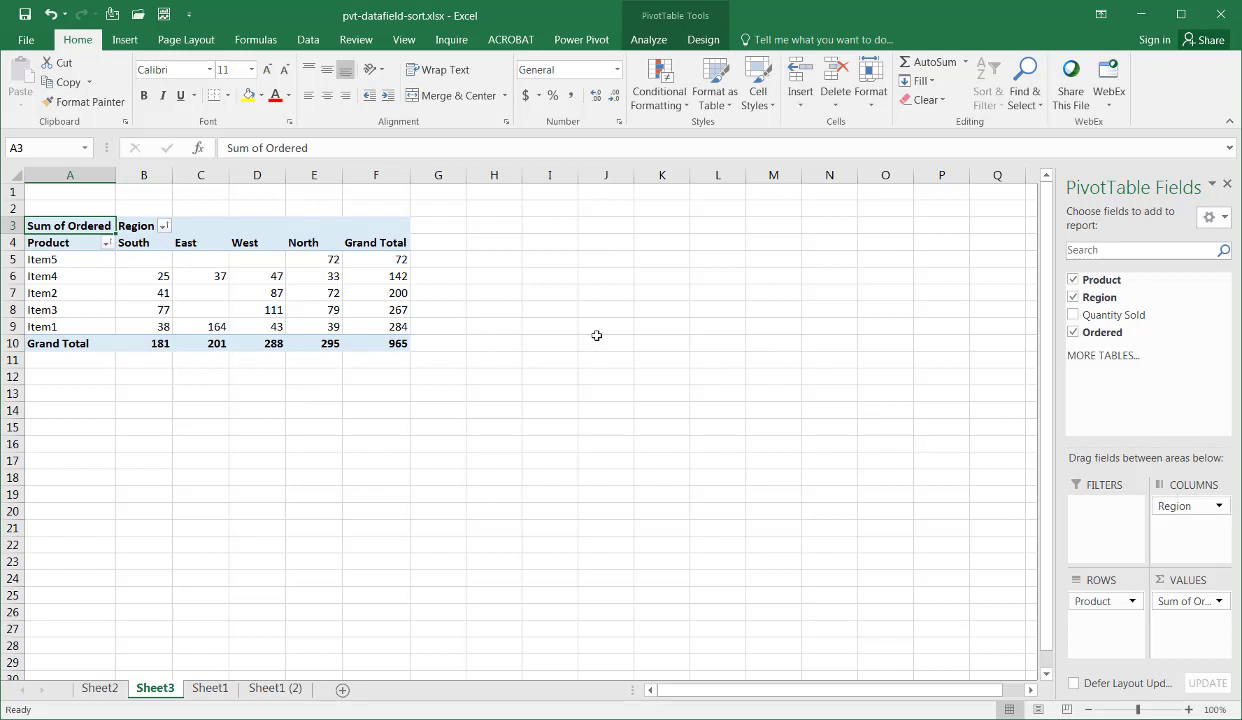
Sort the Region column labels alphabetically from A to Z
left_click(164, 226)
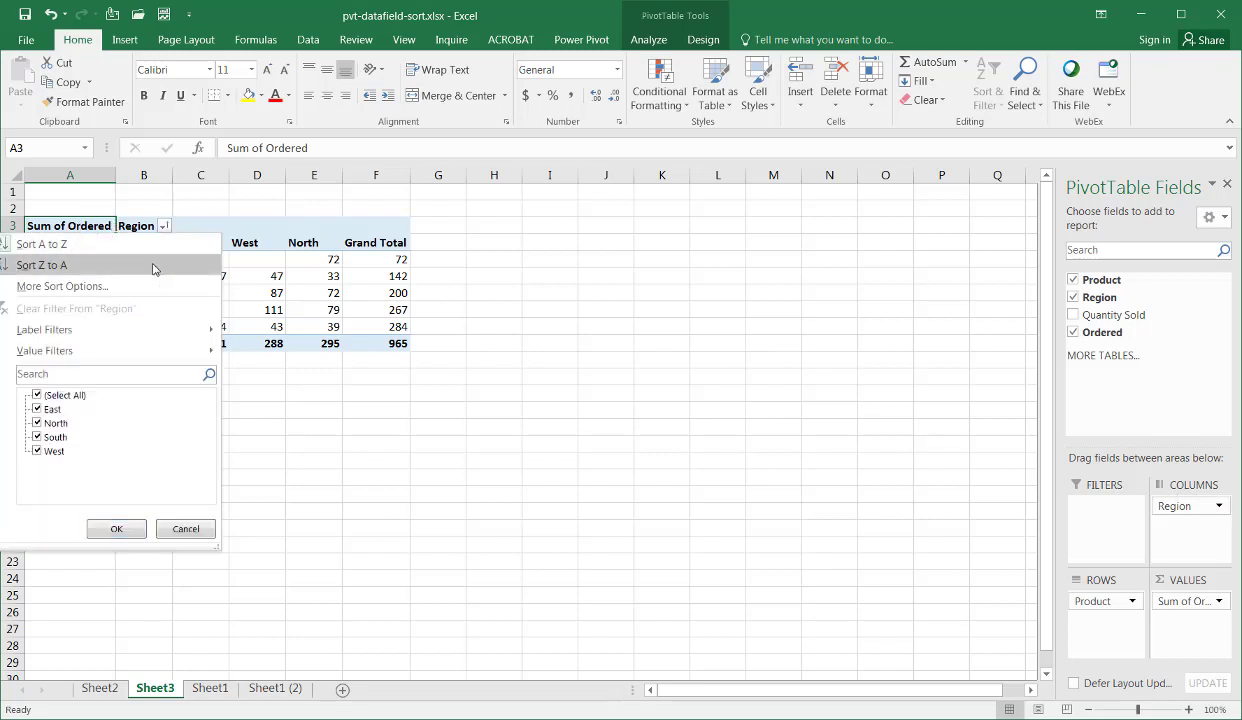
left_click(152, 244)
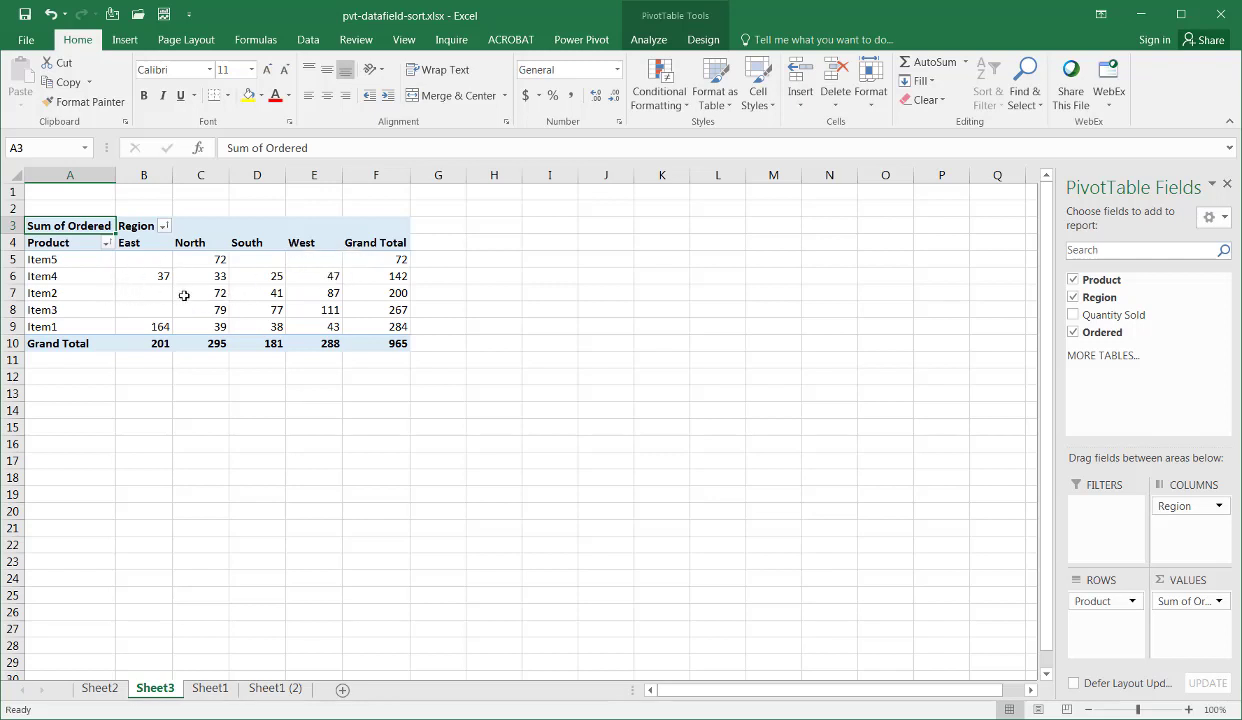
Examine the Sum of Ordered values across the regions in the Item3 row
mouse_move(202, 320)
mouse_move(155, 293)
key("Down")
key("Down")
key("Down")
key("Down")
key("Down")
left_click(182, 310)
left_click_drag(248, 311, 291, 306)
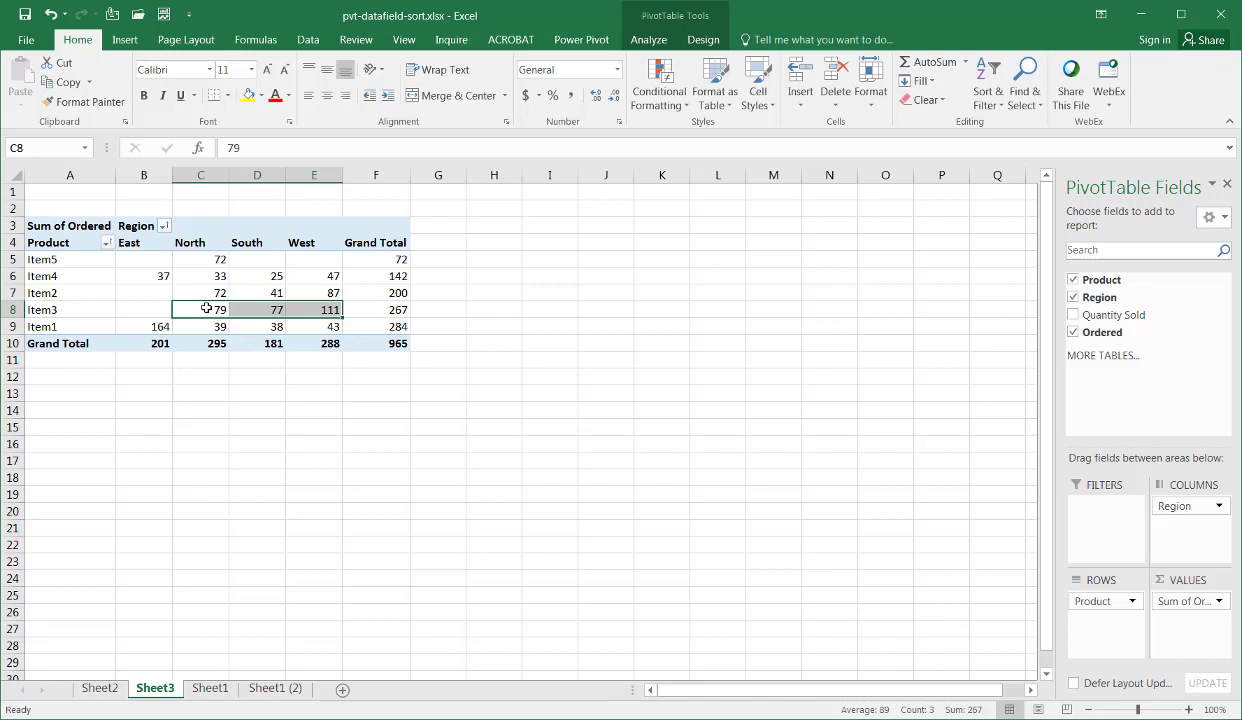
mouse_move(202, 310)
Sort the region columns left to right, smallest to largest, using the Sum of Ordered values in the Item3 row
left_click(153, 307)
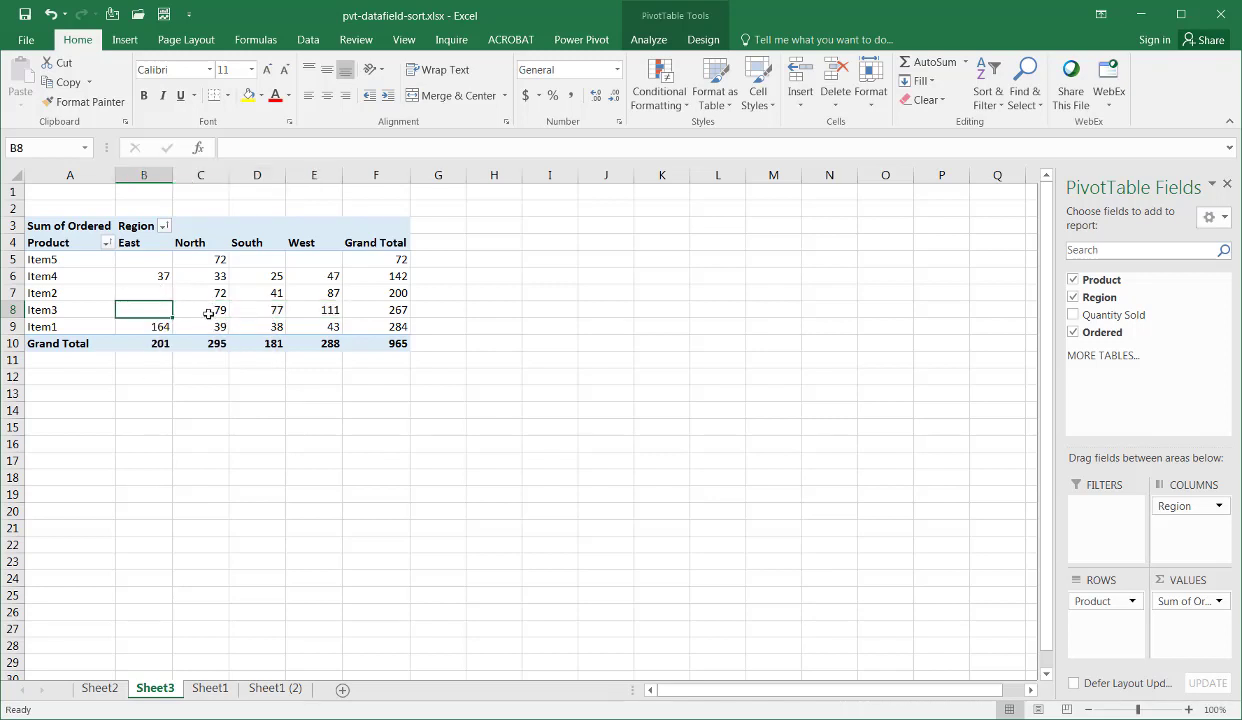
right_click(151, 306)
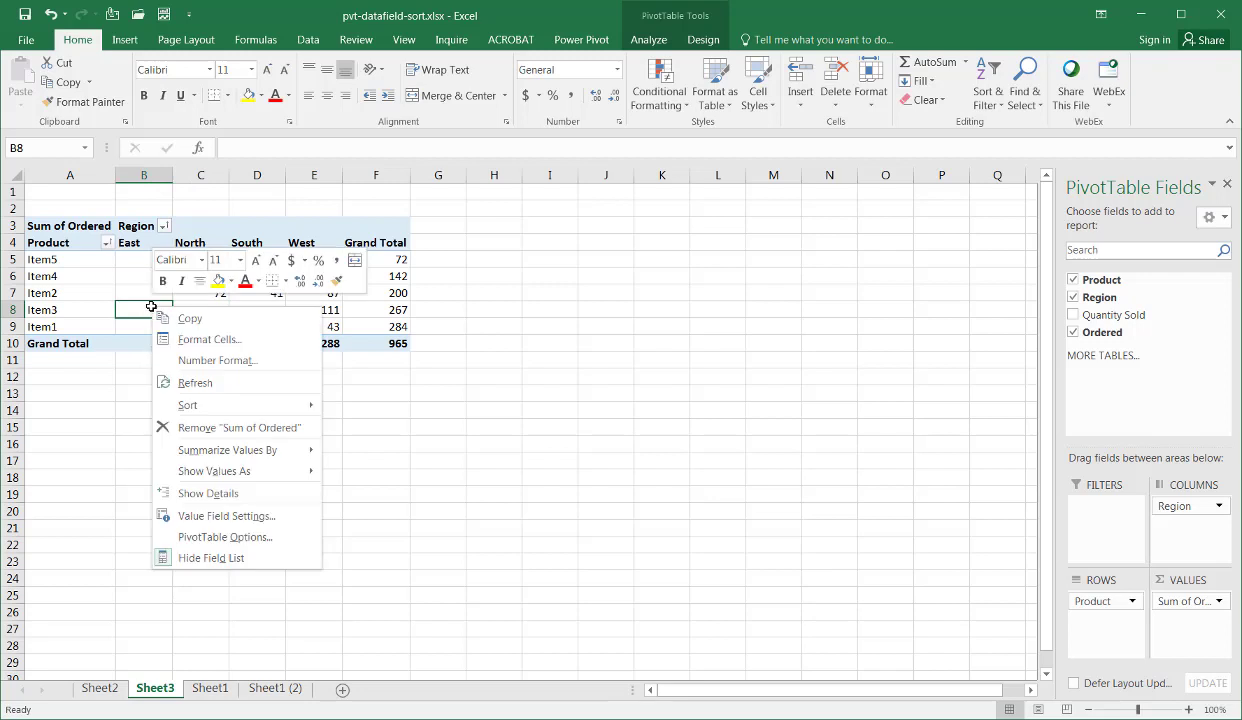
left_click(151, 306)
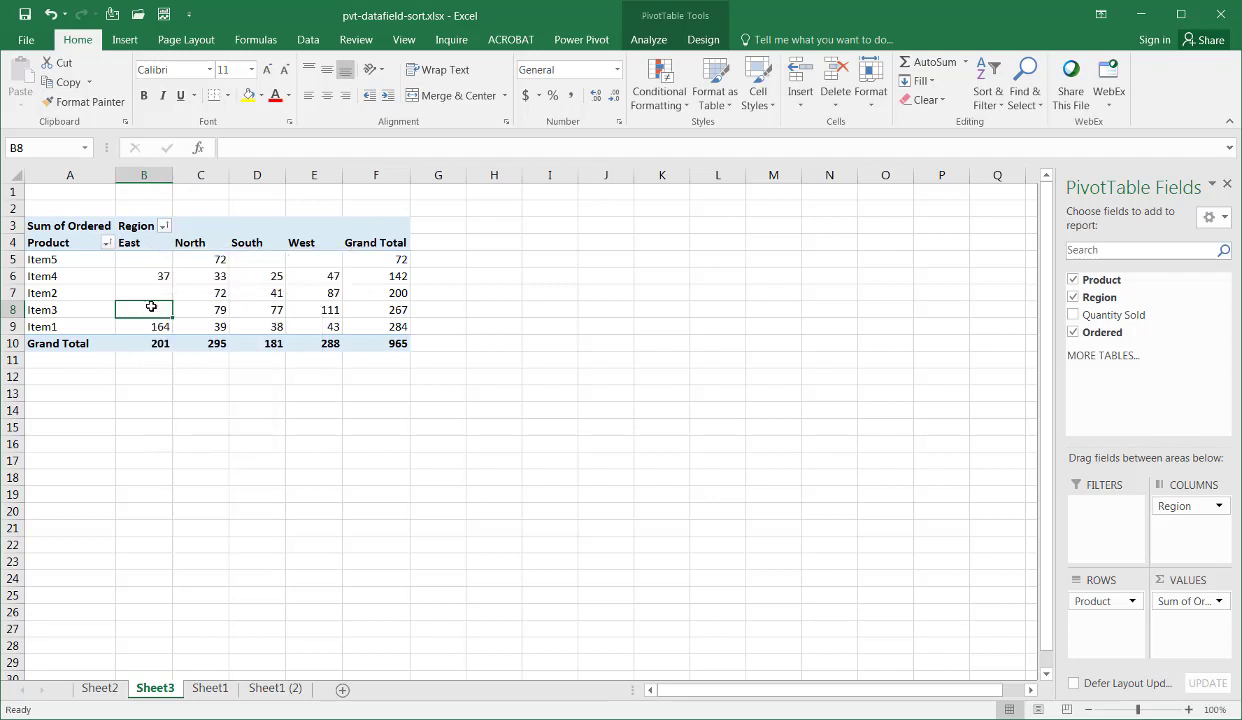
left_click(985, 93)
left_click(990, 161)
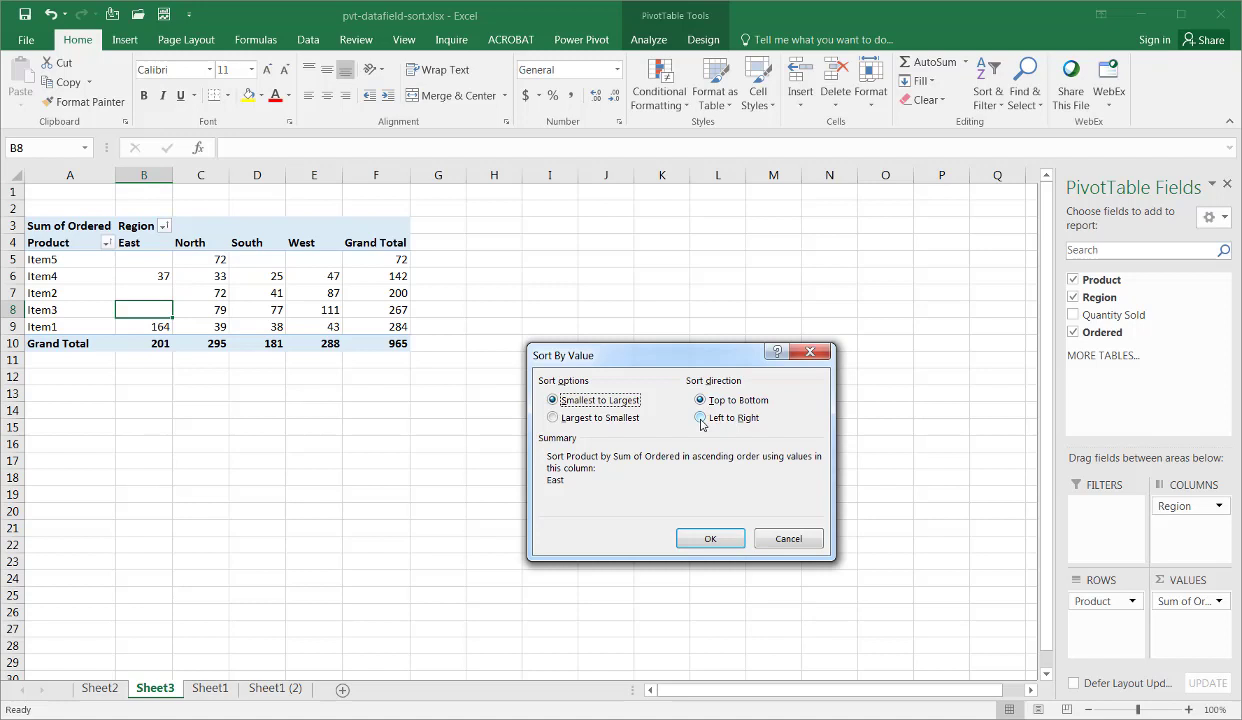
left_click(700, 418)
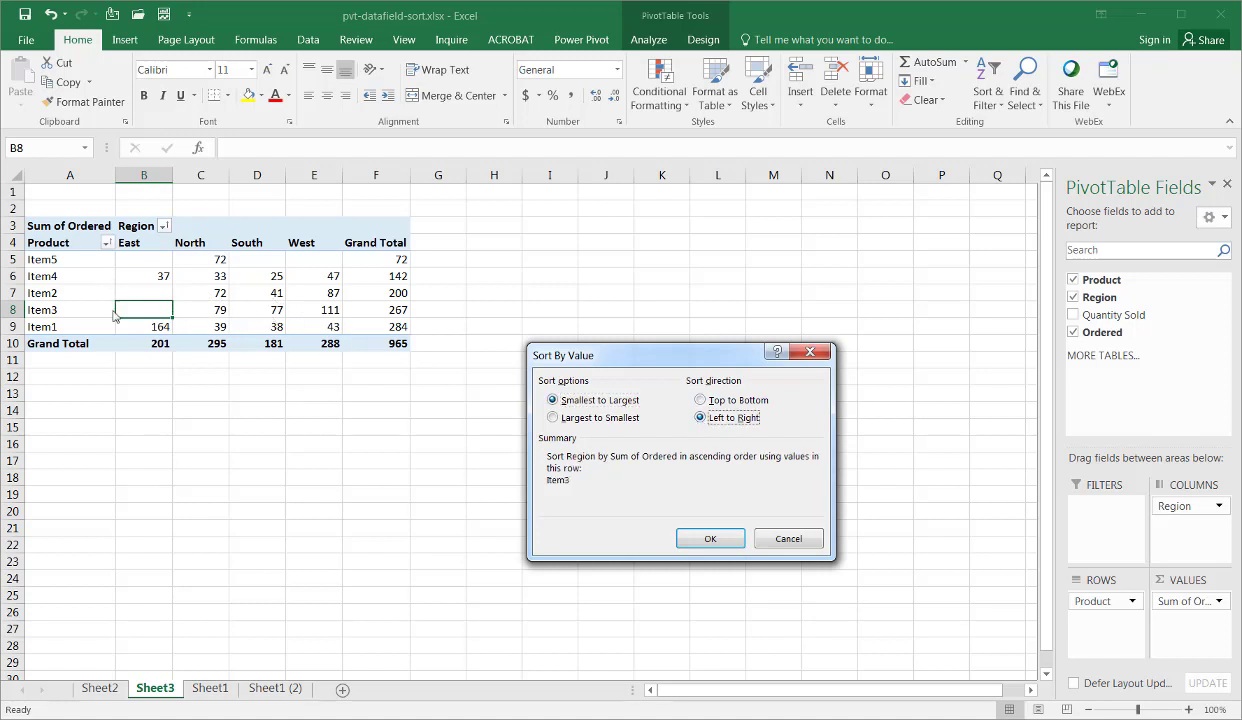
left_click(710, 538)
left_click_drag(206, 304, 327, 310)
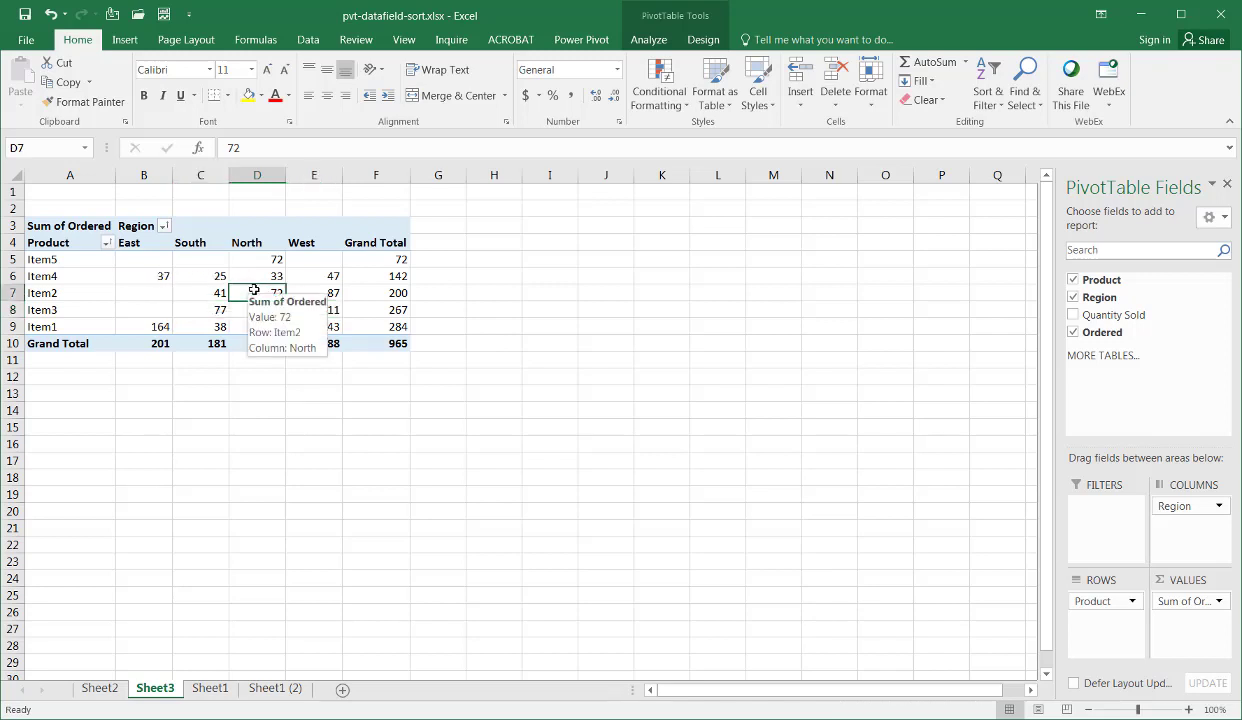
Manually move the North region column in front of East so it comes first
left_click(149, 231)
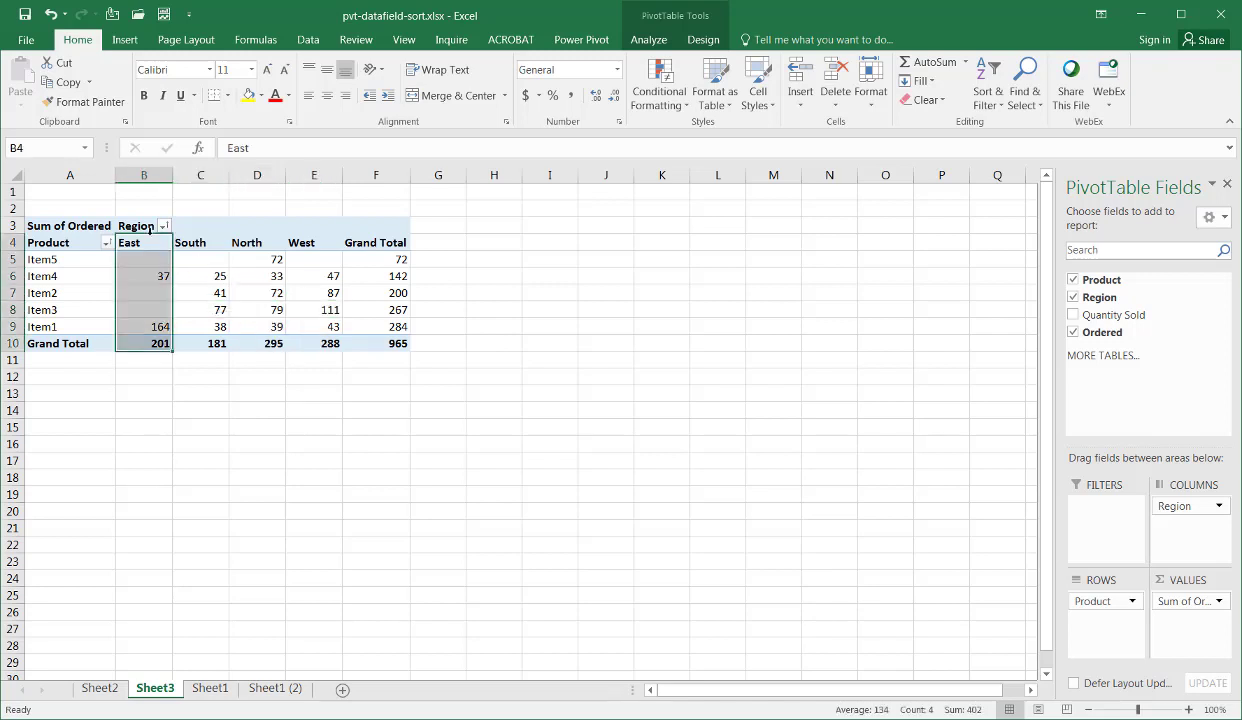
left_click(180, 244)
left_click_drag(211, 245, 243, 242)
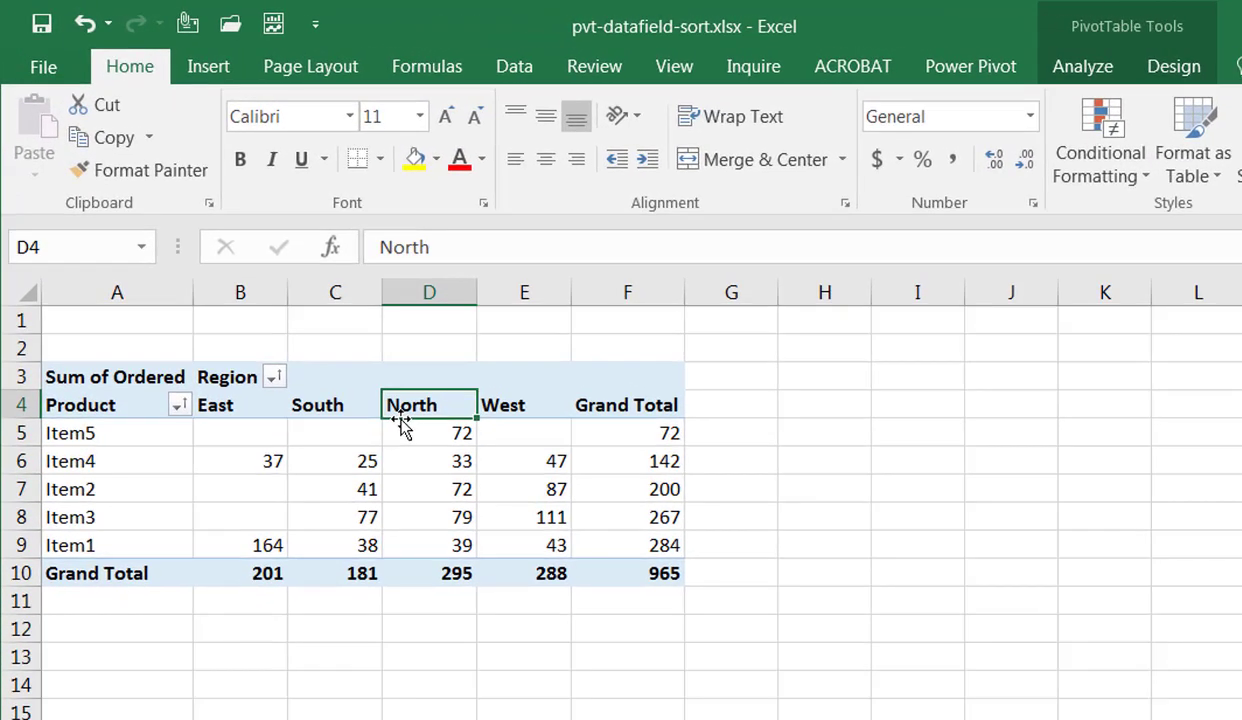
left_click_drag(400, 425, 230, 398)
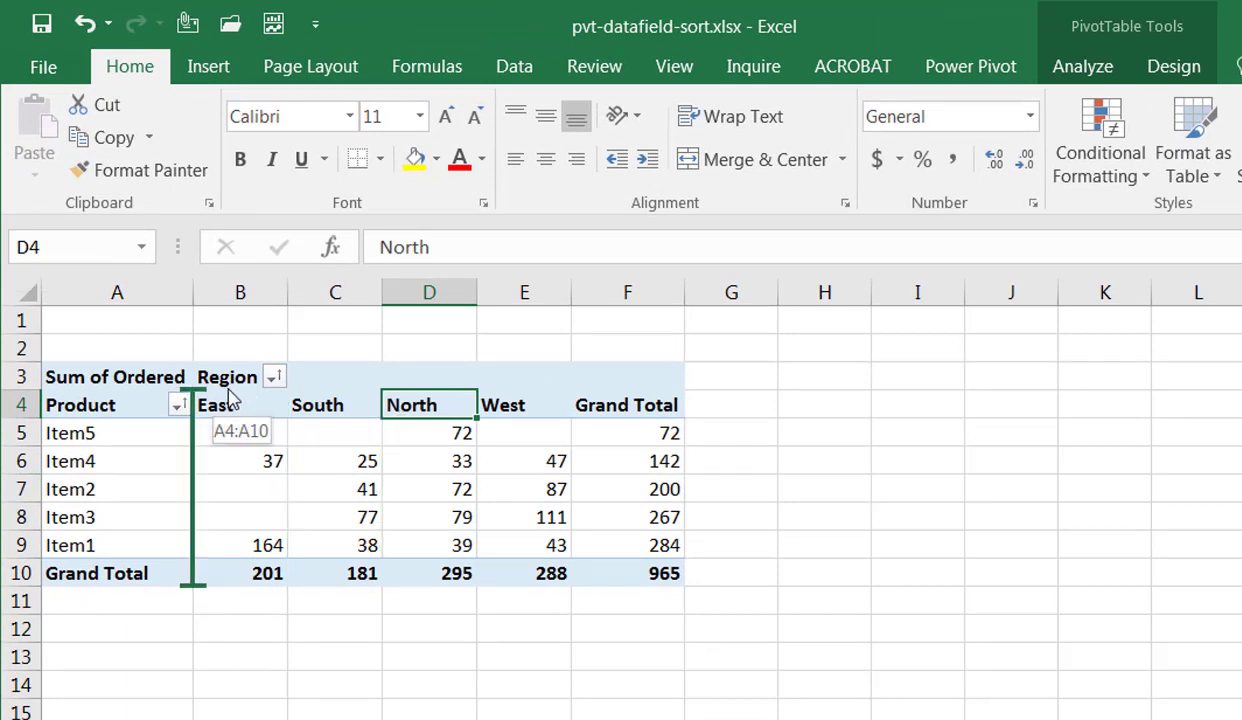
left_click_drag(230, 398, 231, 398)
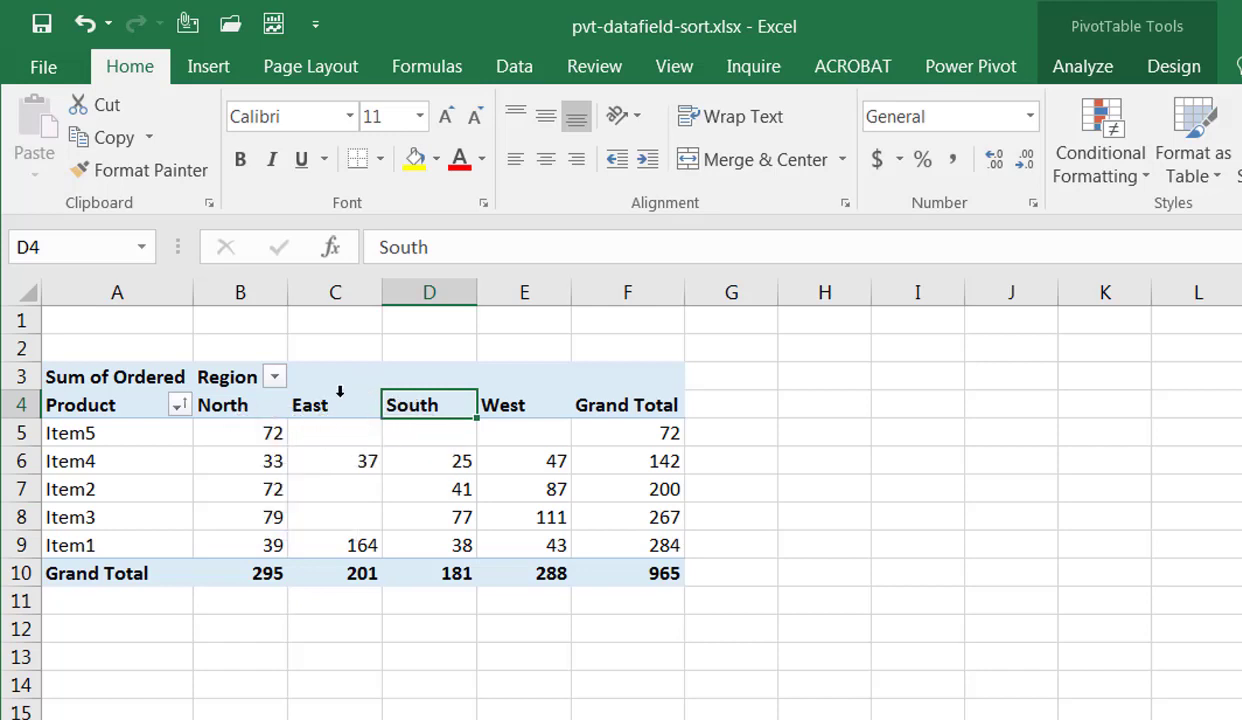
Move the South region ahead of East by entering South over the East column label in C4
left_click(326, 405)
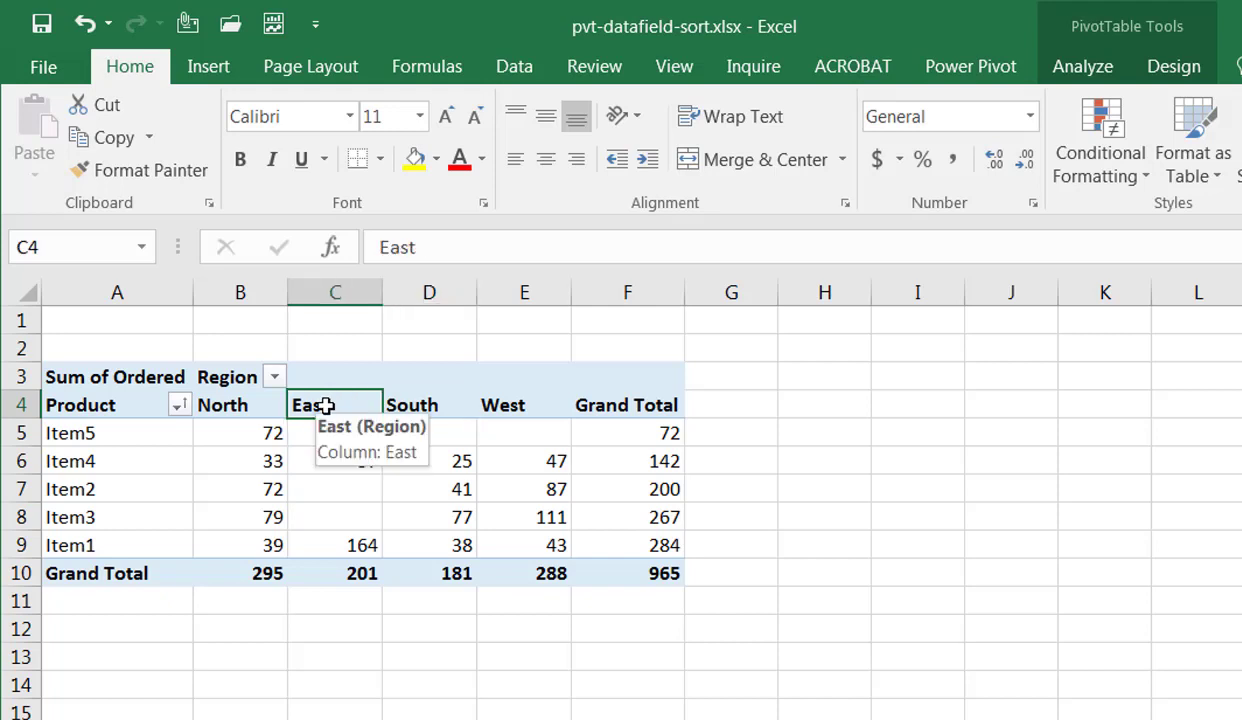
type("South")
key("Return")
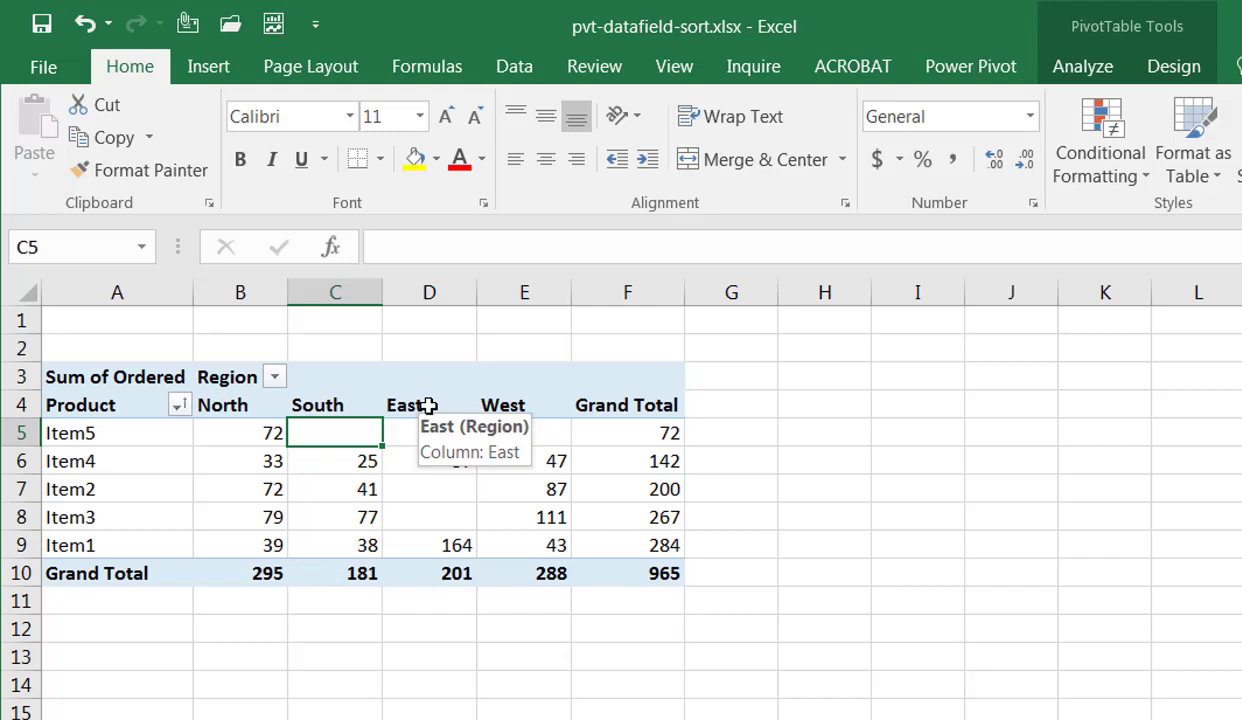
left_click(121, 405)
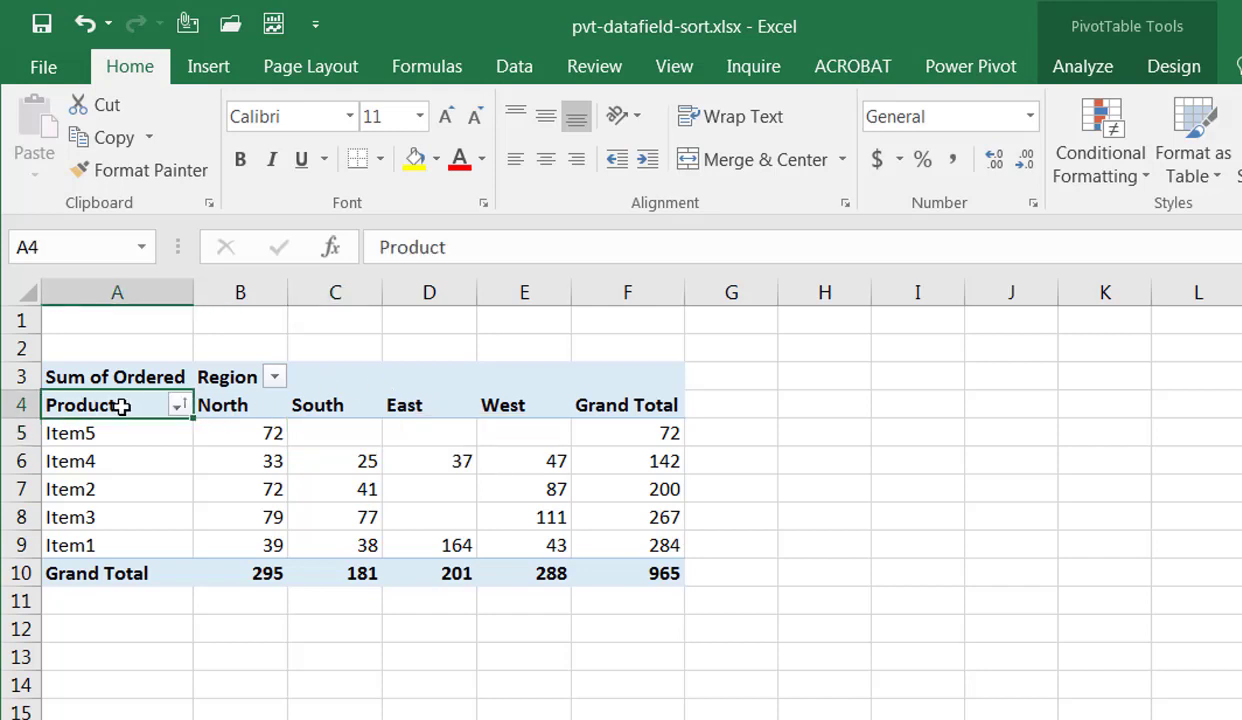
left_click(439, 514)
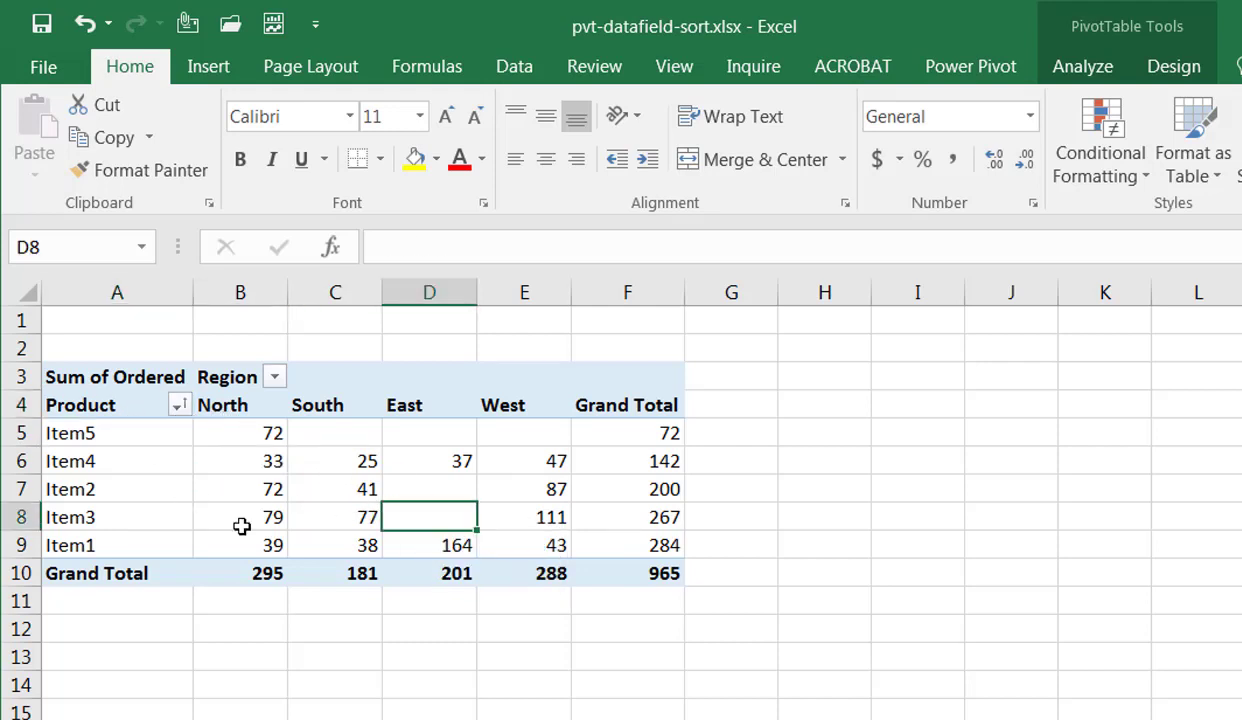